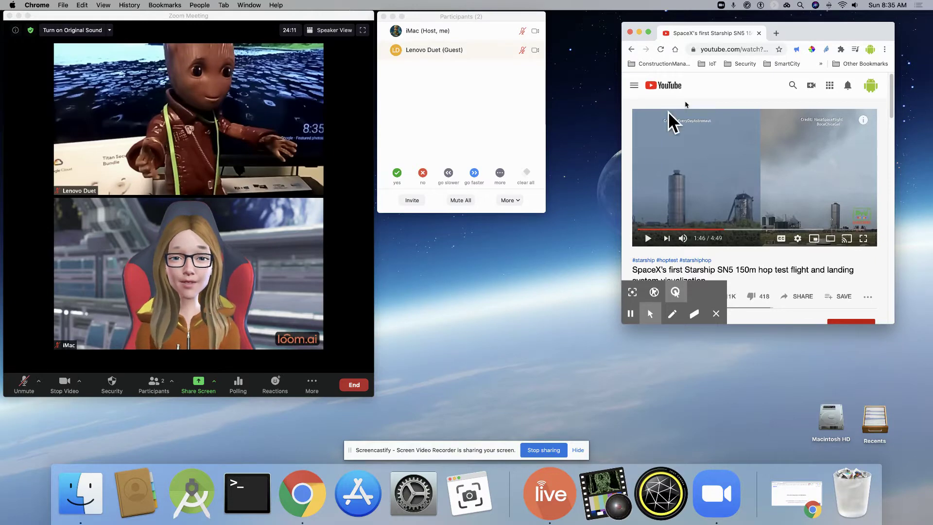
- Move the Chrome YouTube window up and left, beside the Zoom meeting
left_click_drag(794, 31, 742, 23)
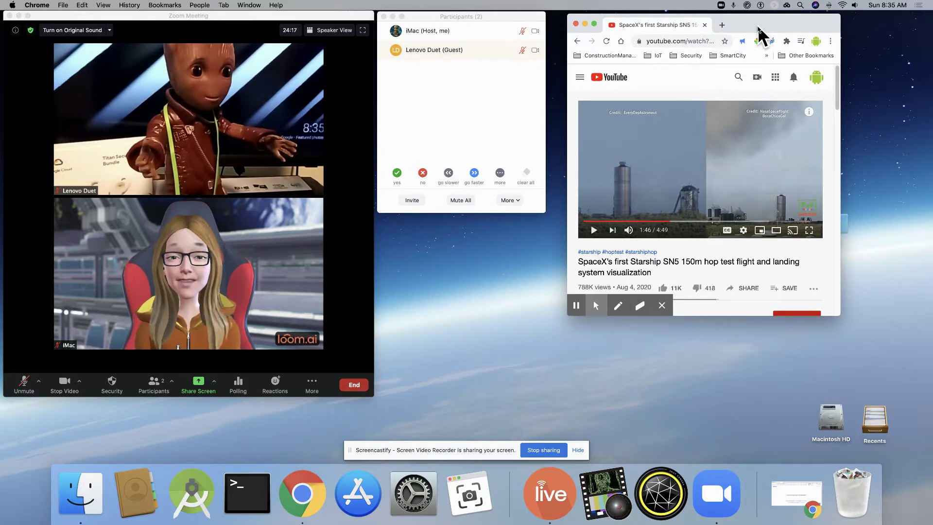
- Check that the Mac's output list shows WH-H900N, close it, and return to the muted meeting
left_click(855, 6)
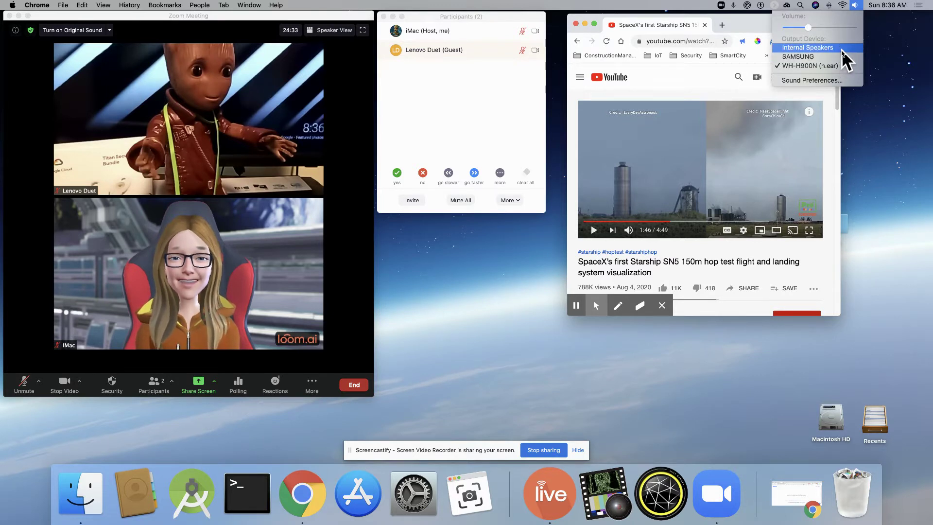
left_click(891, 79)
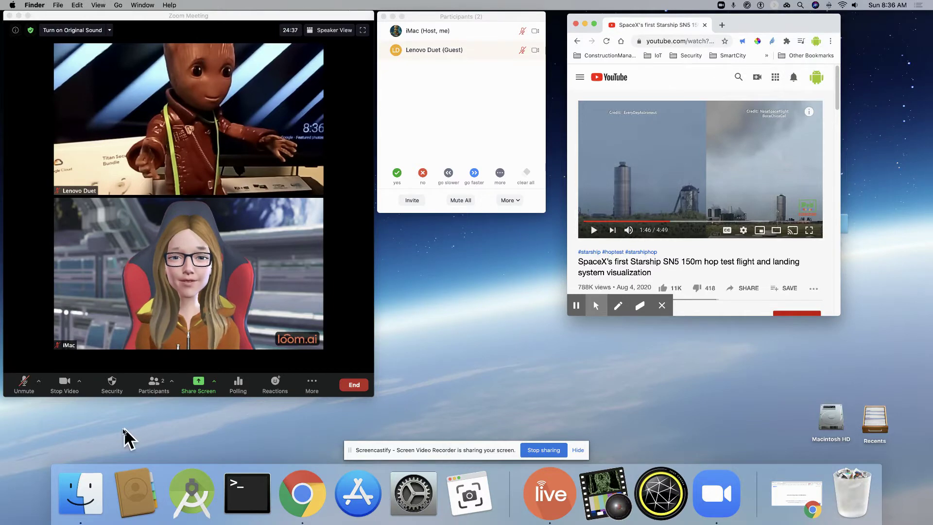
left_click(40, 386)
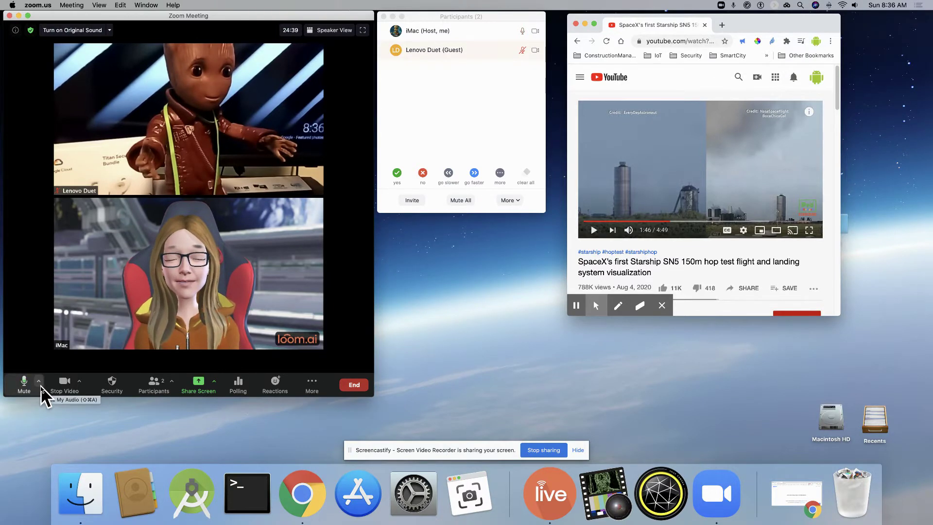
left_click(21, 384)
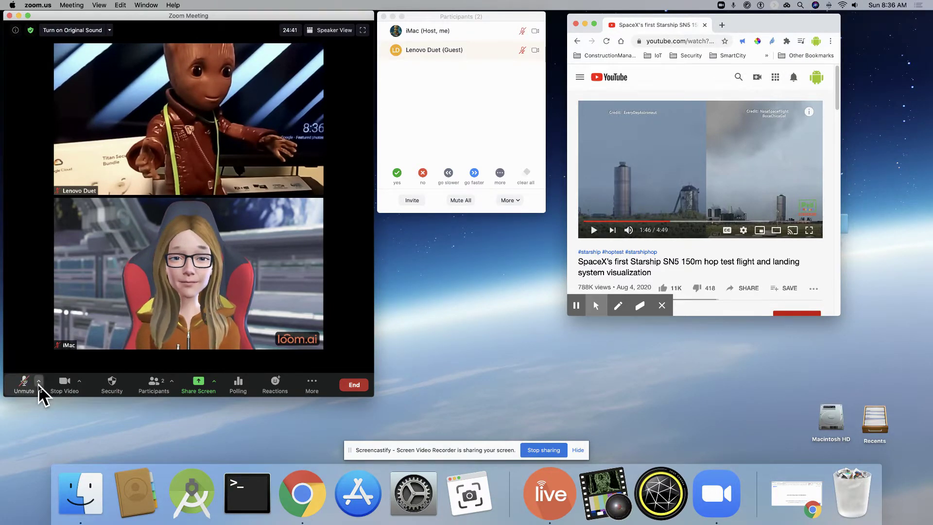
- Open Zoom's audio settings and arrange them with the participants list beside the meeting
left_click(38, 384)
left_click(70, 364)
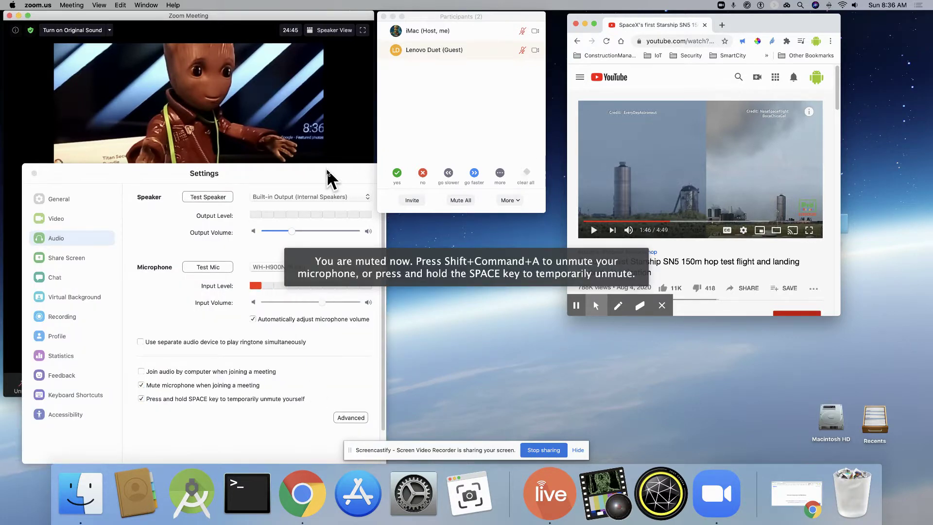
left_click_drag(327, 170, 336, 171)
mouse_move(277, 165)
left_mouse_down()
mouse_move(547, 148)
mouse_move(679, 155)
left_mouse_up()
left_click_drag(506, 24, 446, 26)
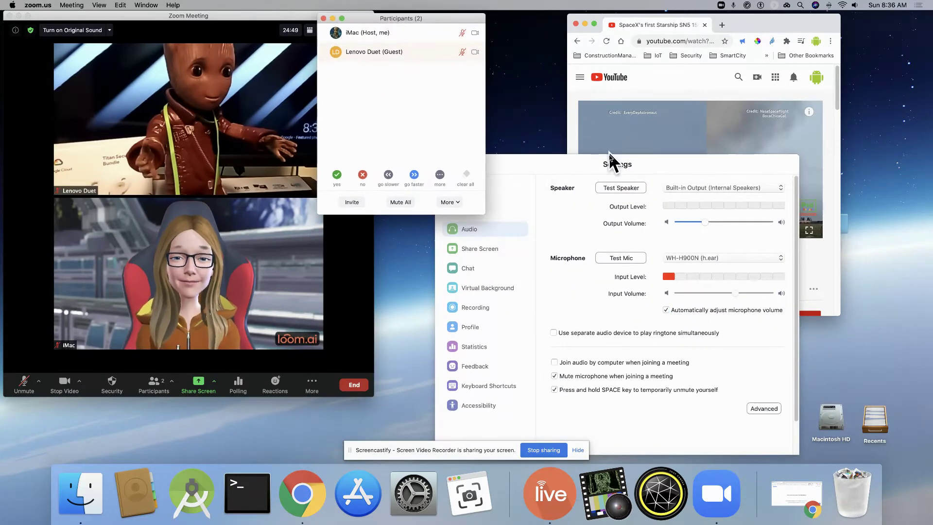
mouse_move(580, 165)
left_mouse_down()
mouse_move(679, 89)
mouse_move(567, 120)
mouse_move(614, 129)
left_mouse_up()
mouse_move(426, 19)
left_mouse_down()
mouse_move(349, 155)
mouse_move(291, 158)
left_mouse_up()
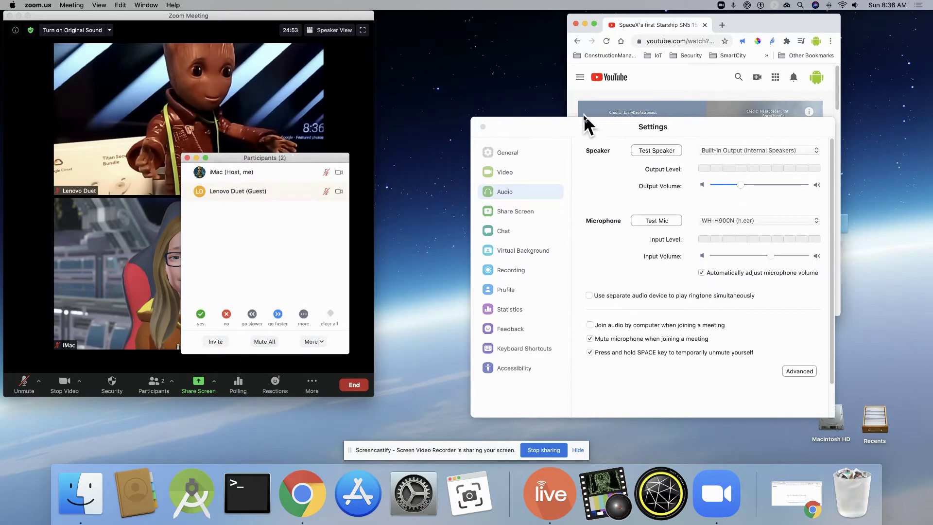
mouse_move(571, 121)
left_mouse_down()
mouse_move(435, 93)
mouse_move(464, 103)
left_mouse_up()
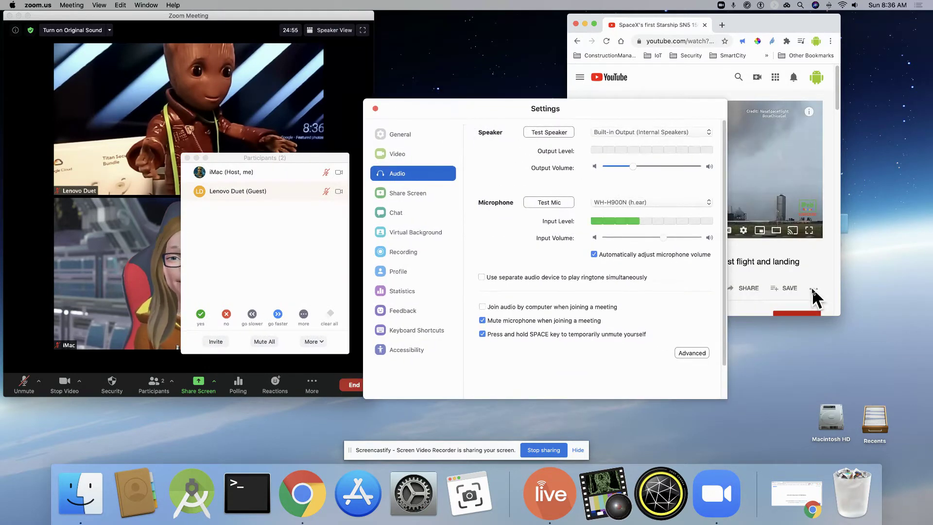
- Test the speaker and keep Built-in Output (Internal Speakers) as the meeting speaker
left_click(556, 131)
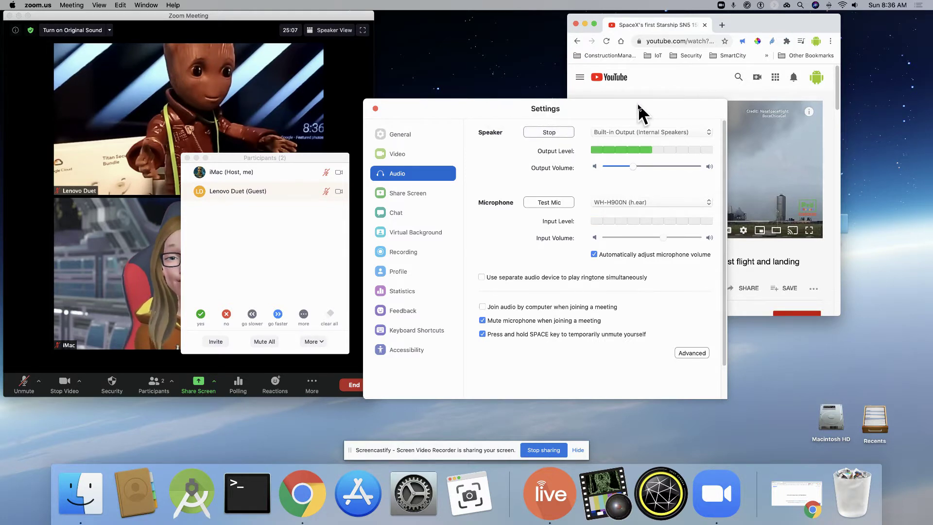
left_click(558, 131)
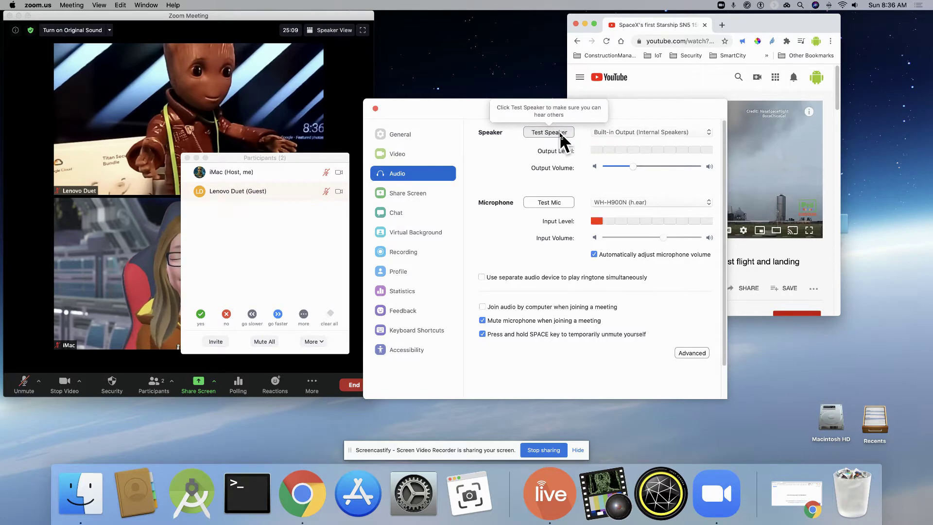
left_click(854, 6)
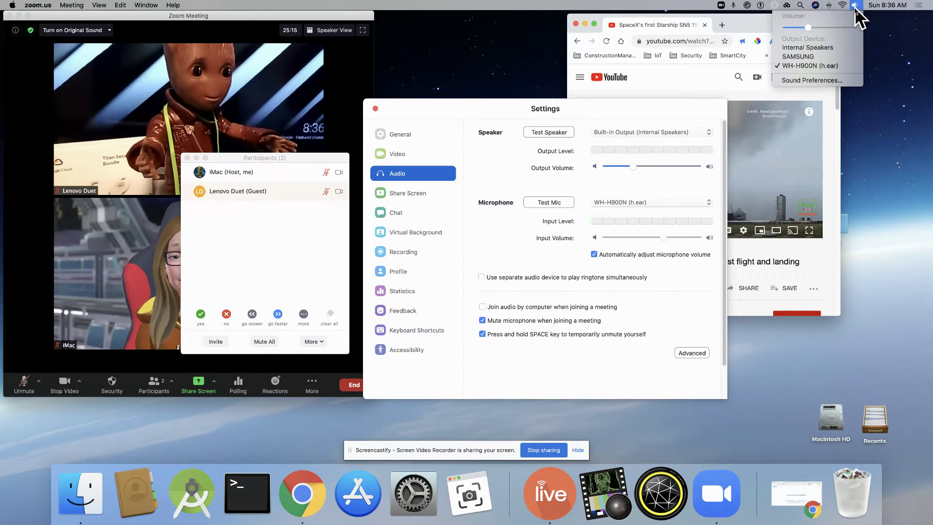
left_click(680, 99)
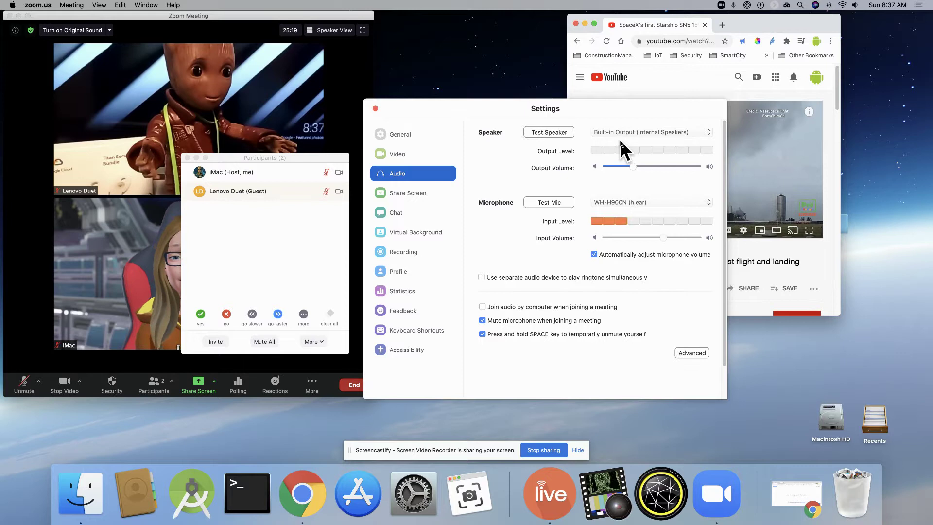
left_click(709, 134)
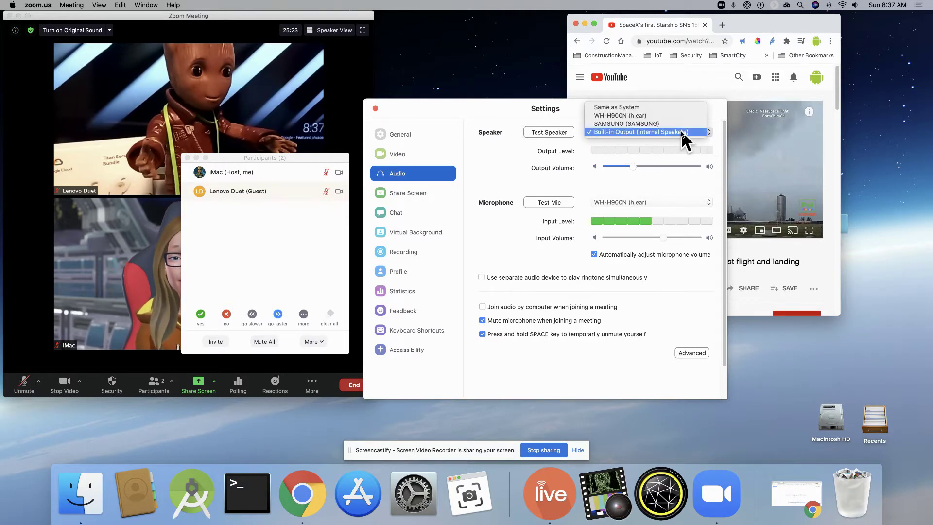
left_click(655, 131)
- Test the WH-H900N (h.ear) microphone and arrange the Settings, YouTube and Participants windows side by side
left_click_drag(490, 114, 488, 81)
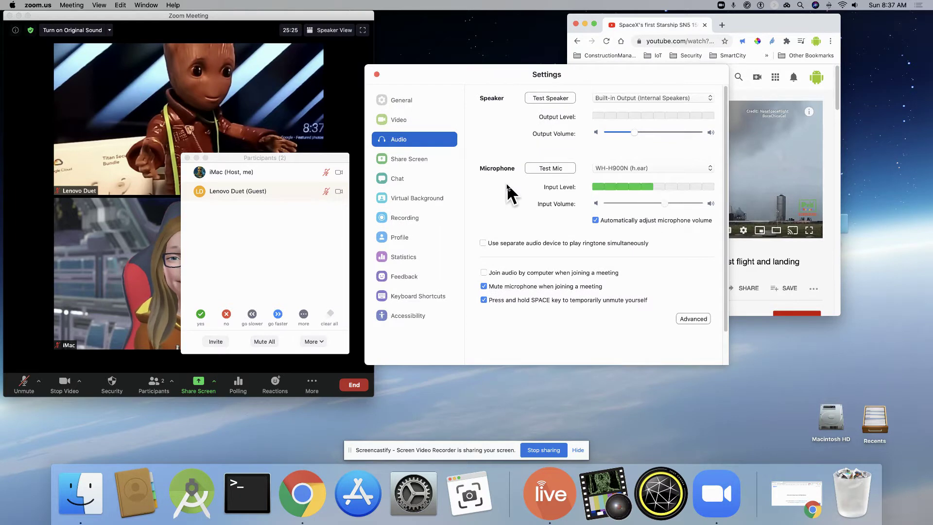
left_click(538, 167)
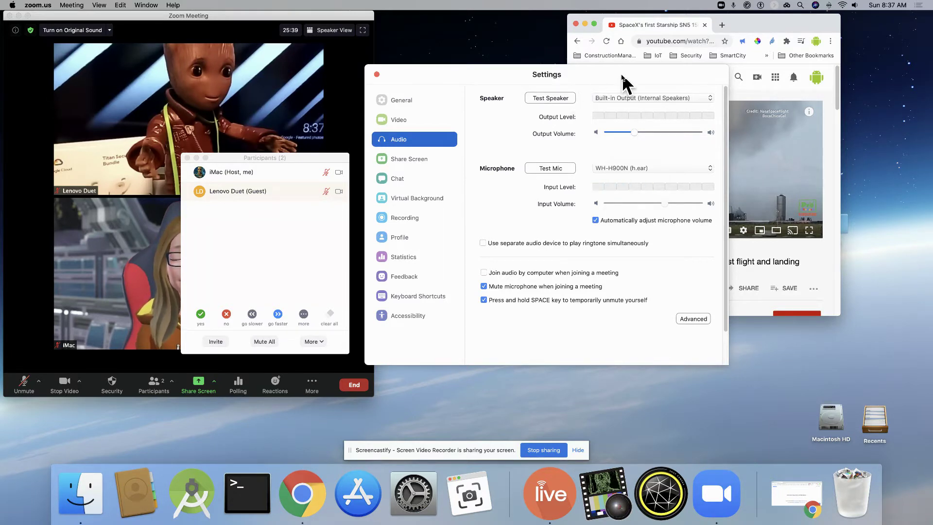
left_click_drag(609, 74, 631, 68)
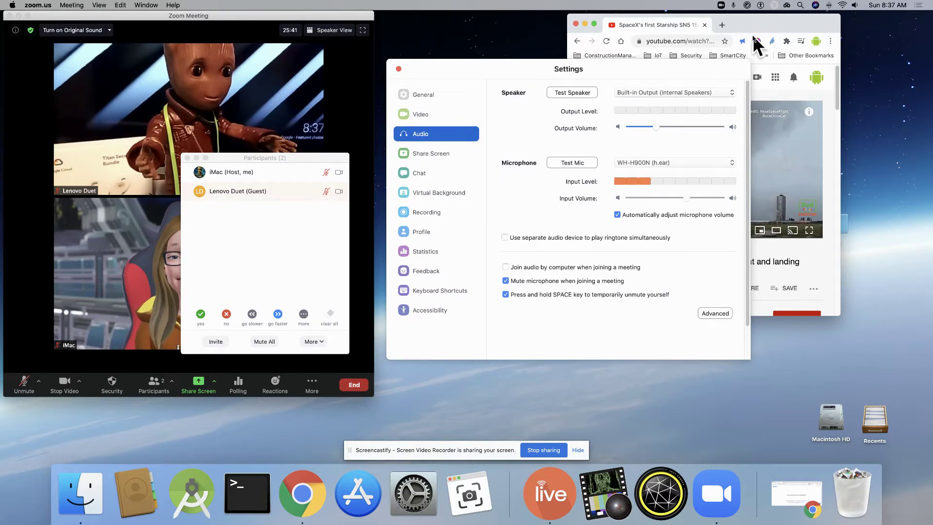
left_click_drag(768, 30, 861, 27)
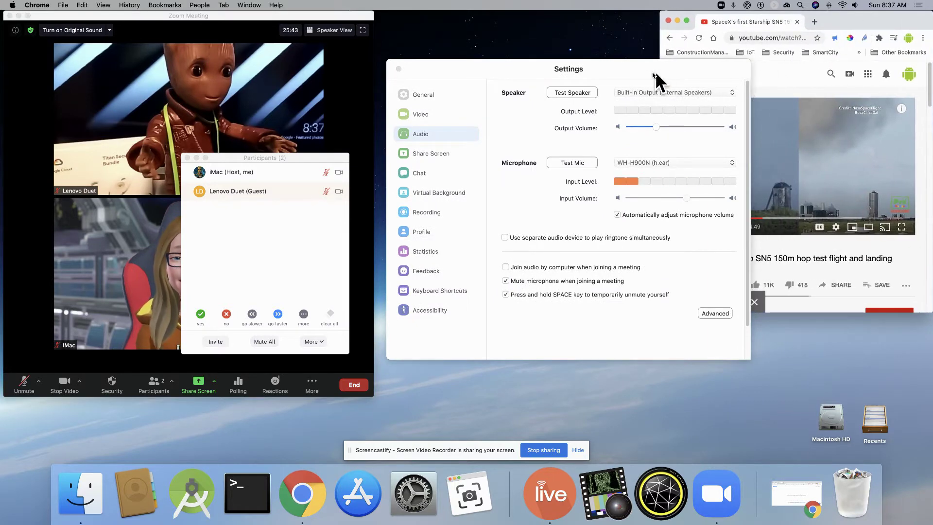
mouse_move(659, 77)
left_mouse_down()
mouse_move(603, 58)
mouse_move(597, 27)
mouse_move(610, 28)
left_mouse_up()
mouse_move(311, 157)
left_mouse_down()
mouse_move(527, 313)
mouse_move(500, 322)
mouse_move(517, 279)
mouse_move(577, 261)
left_mouse_up()
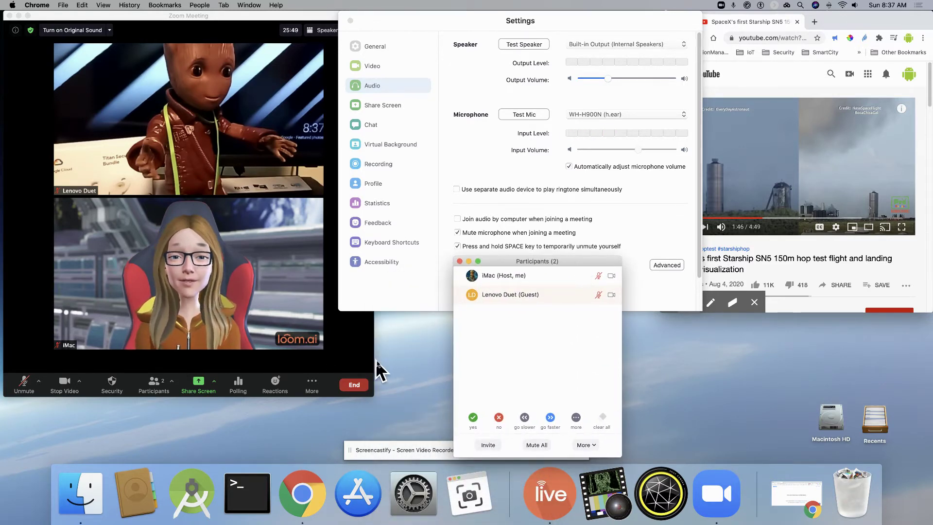
- Review the audio settings: Built-in Output as speaker, WH-H900N (h.ear) as microphone
mouse_move(231, 316)
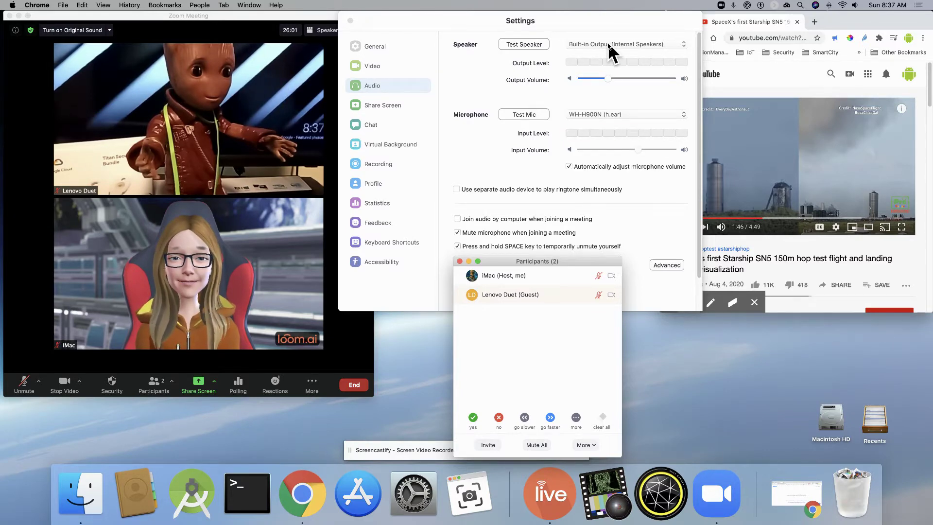
mouse_move(312, 235)
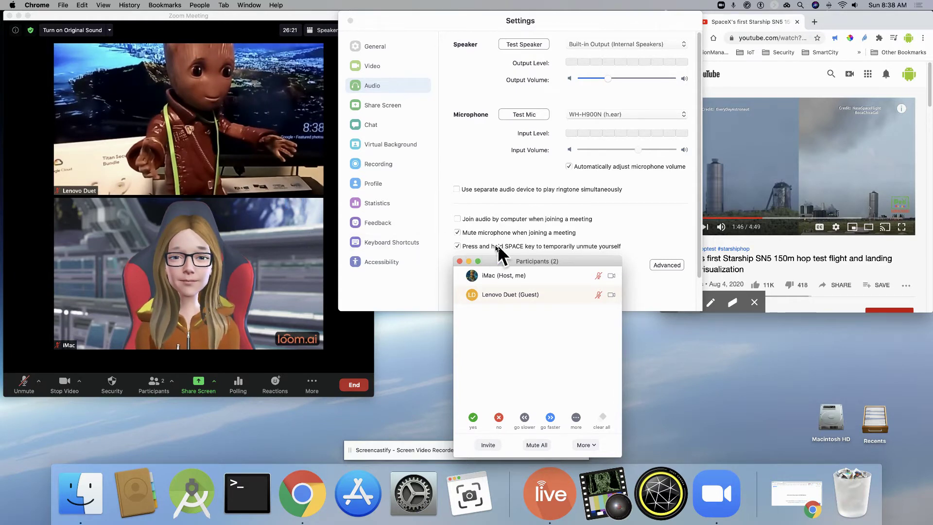
- Close the audio settings and move the participants list up near the top
left_click(350, 22)
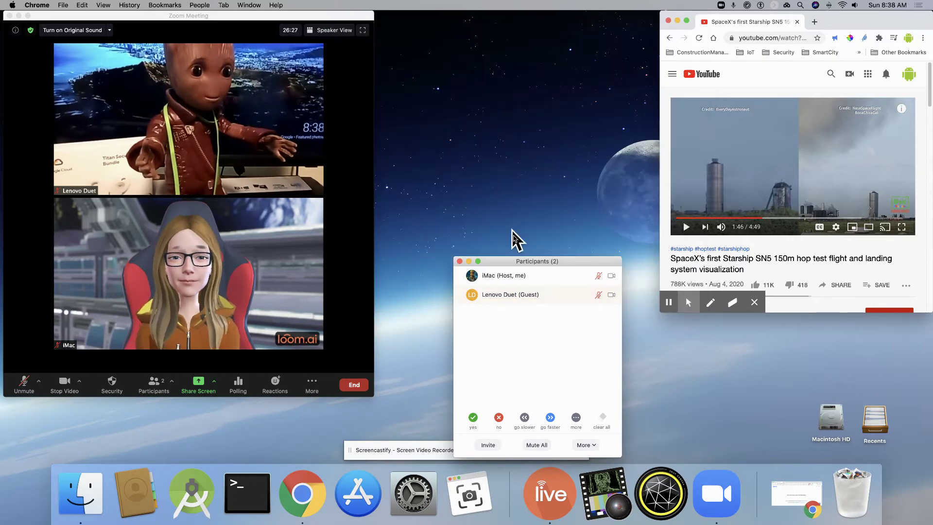
left_click_drag(520, 262, 485, 76)
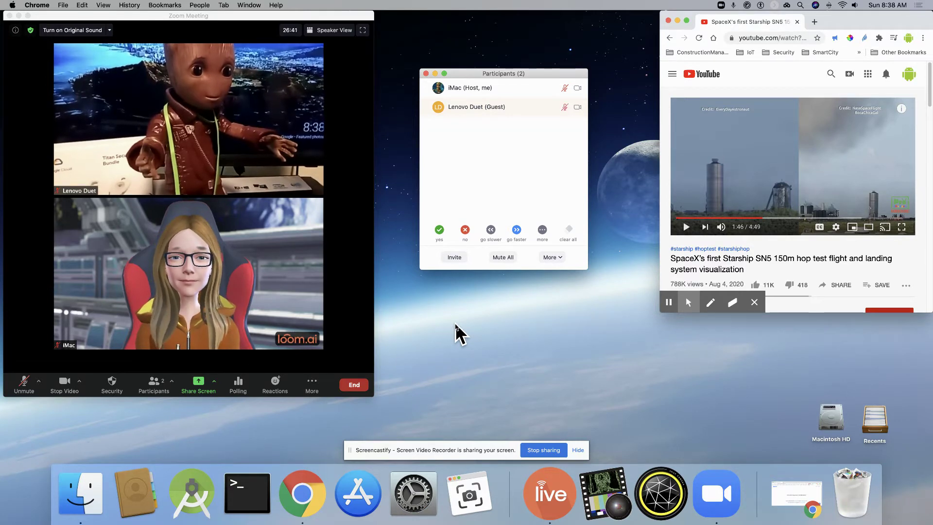
mouse_move(687, 305)
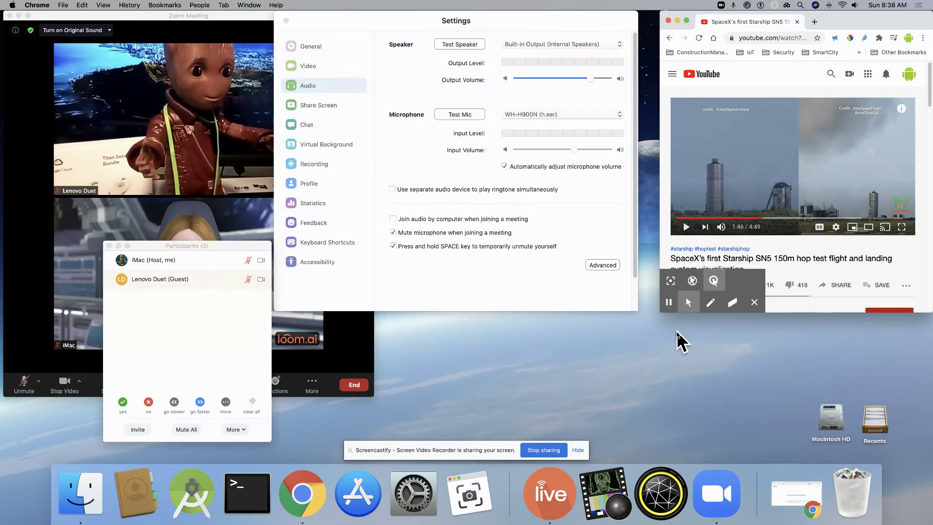
- Reposition the Participants list and audio settings window to uncover the YouTube video
left_click_drag(232, 247, 556, 214)
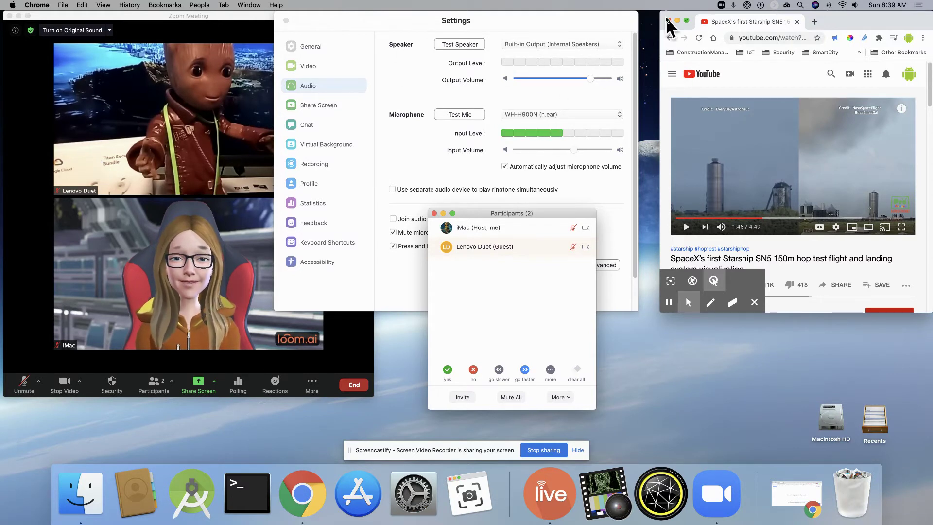
left_click_drag(521, 16, 580, 24)
left_click_drag(522, 219, 468, 256)
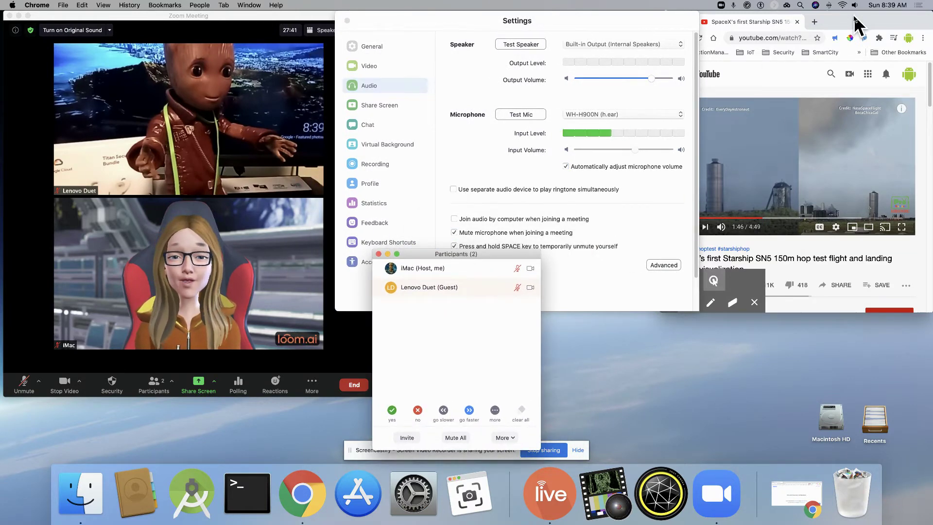
left_click_drag(662, 20, 621, 19)
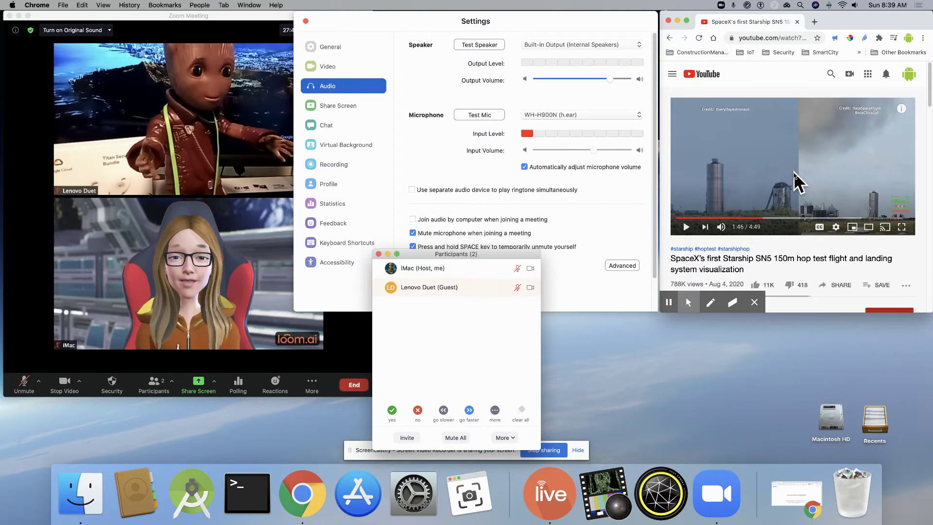
- Check the Mac's output devices while briefly playing and pausing the rocket video
left_click(855, 5)
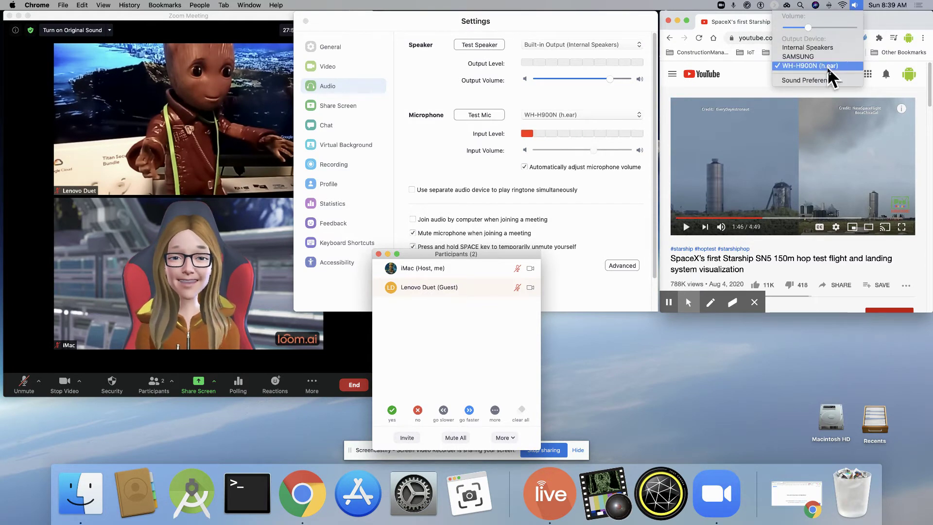
left_click(720, 204)
left_click(686, 229)
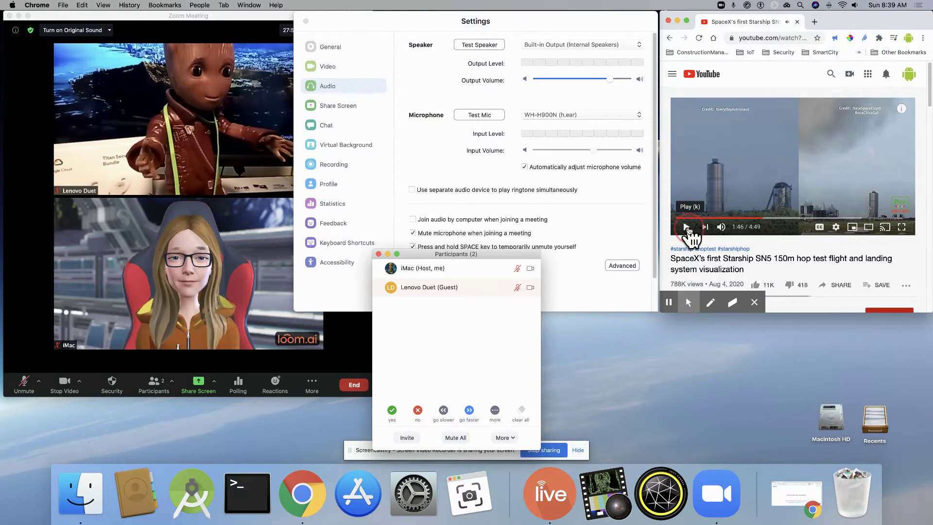
left_click(687, 228)
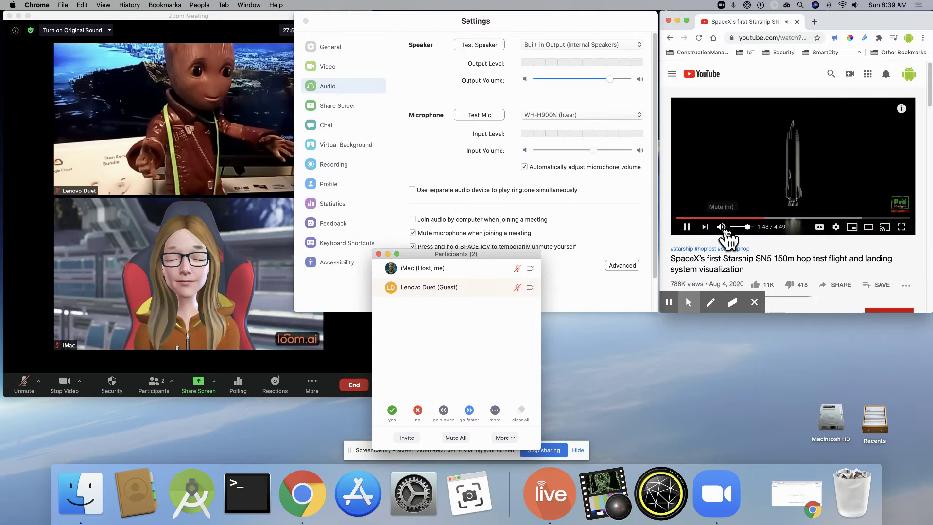
left_click(856, 6)
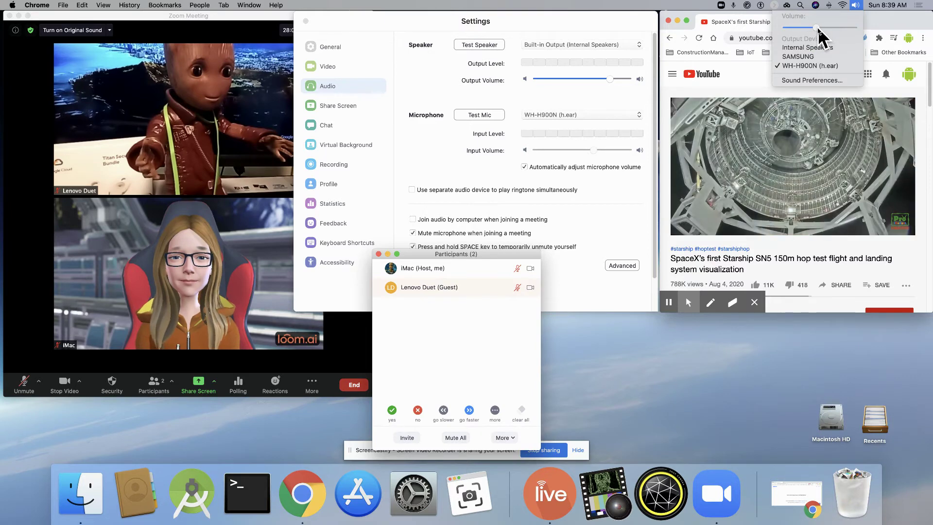
left_click(892, 28)
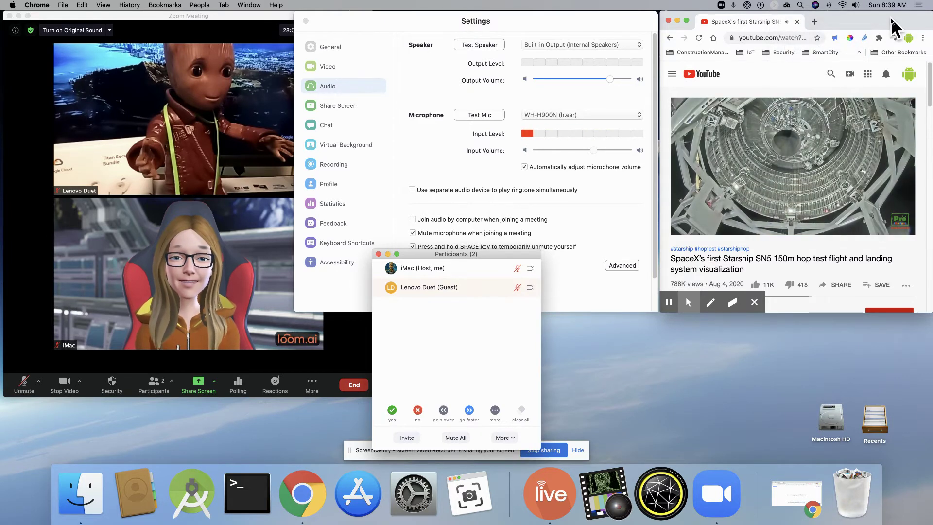
left_click(687, 227)
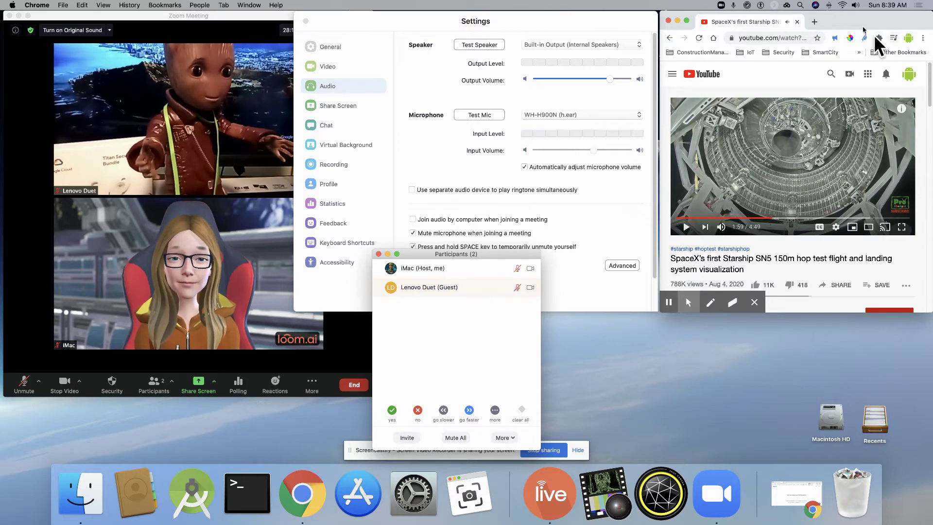
- Play the video on Internal Speakers, then switch to WH-H900N (h.ear), pausing at 2:04
left_click(856, 5)
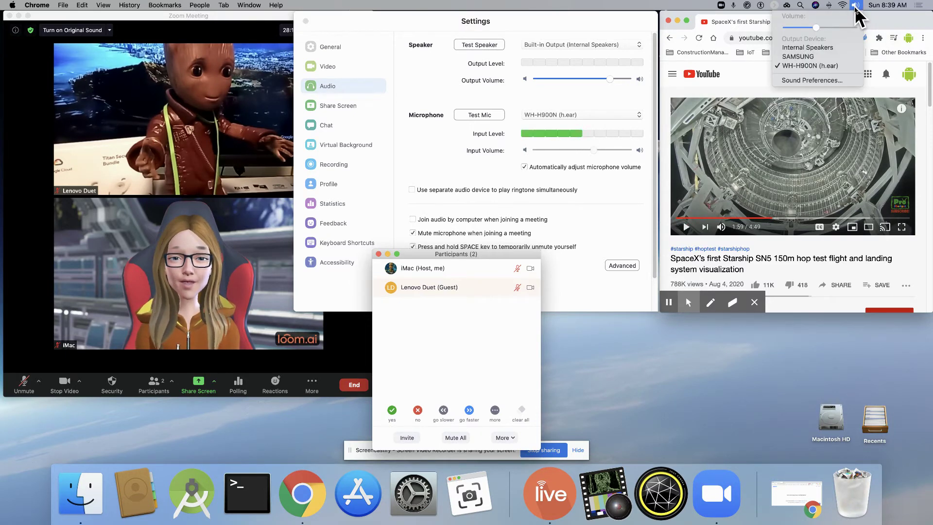
left_click(847, 46)
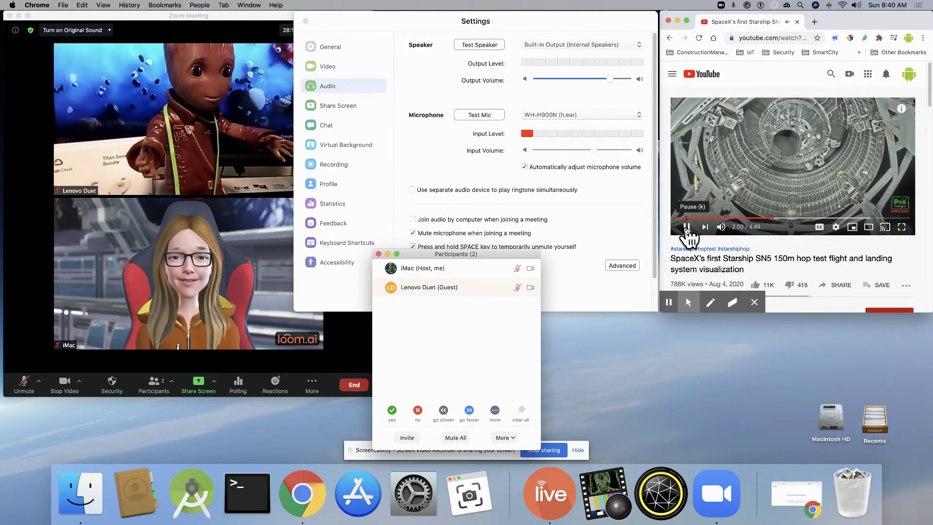
left_click(687, 229)
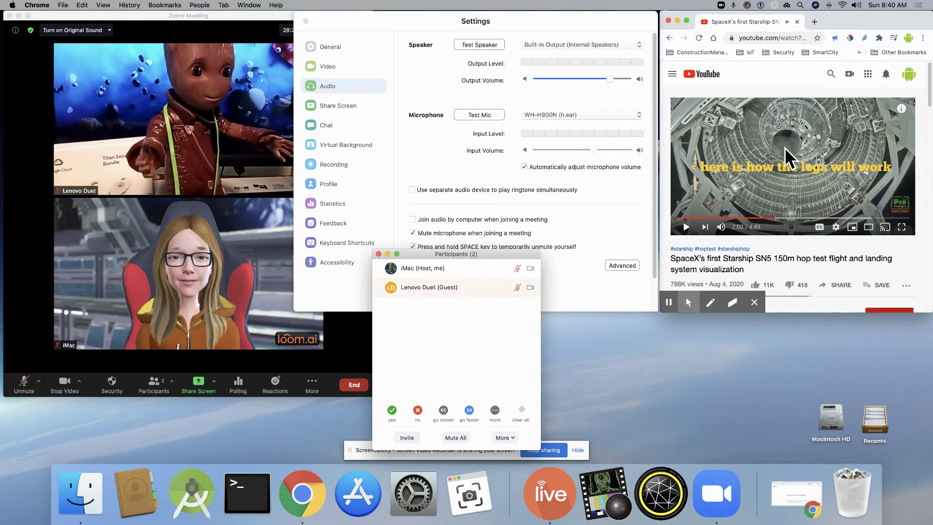
left_click(857, 5)
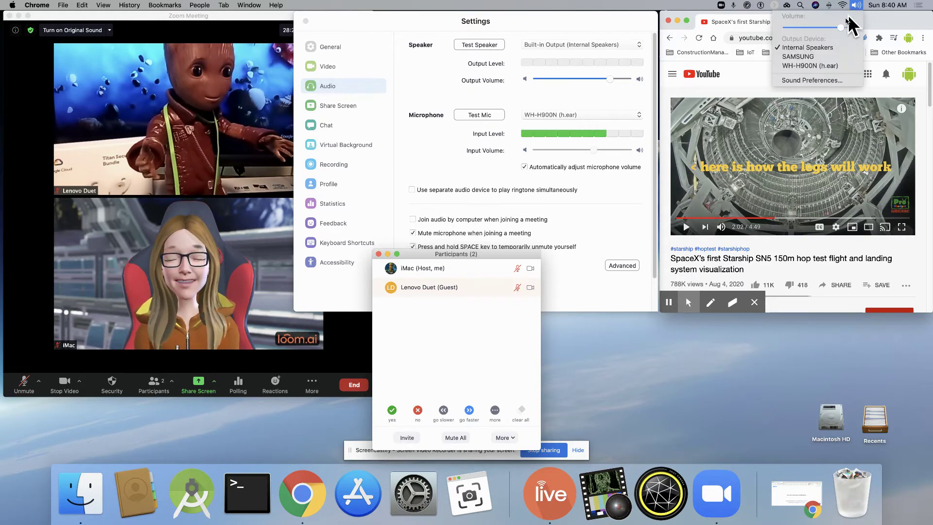
left_click(827, 66)
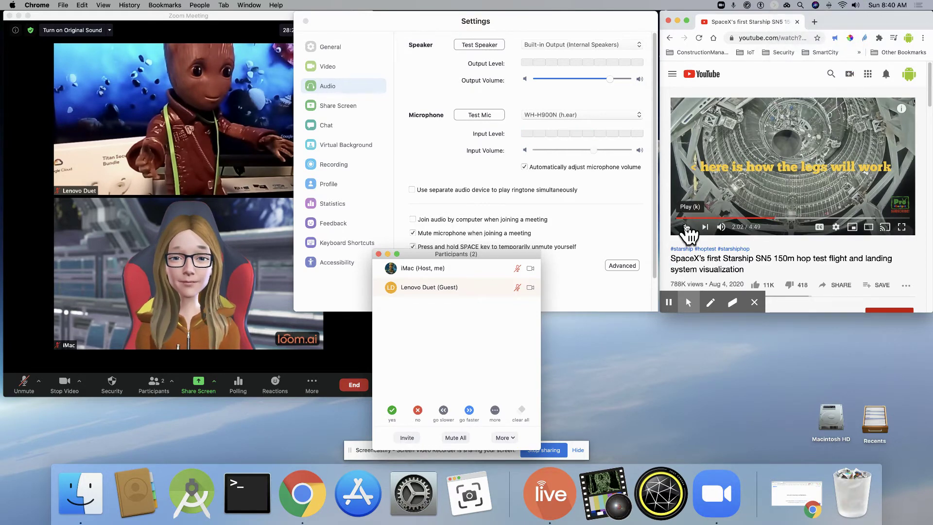
left_click(687, 228)
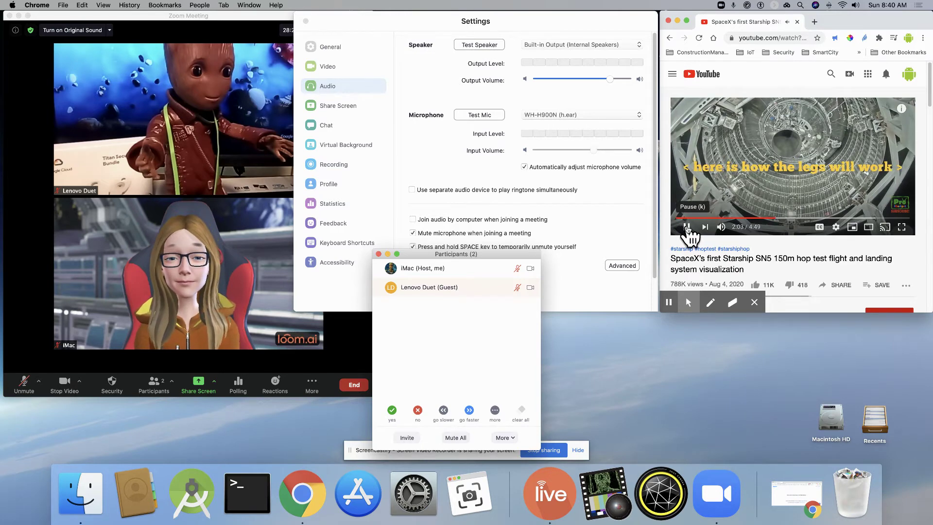
left_click(687, 227)
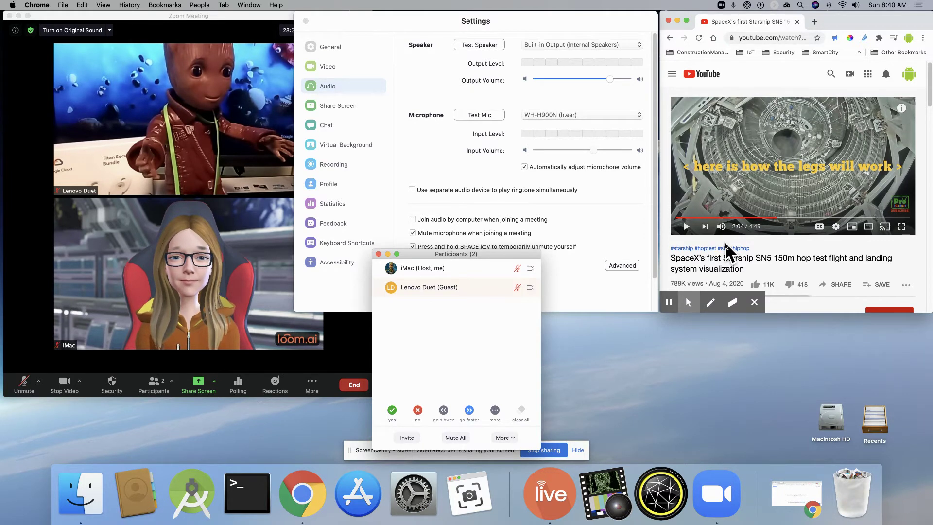
- Unmute the Zoom microphone while the rocket video plays, then mute and pause at 2:18
left_click(28, 382)
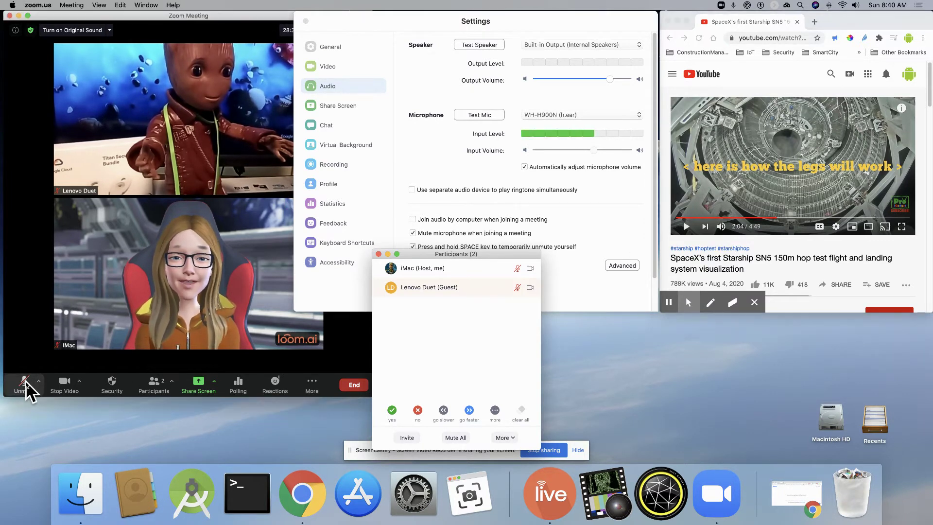
left_click(688, 302)
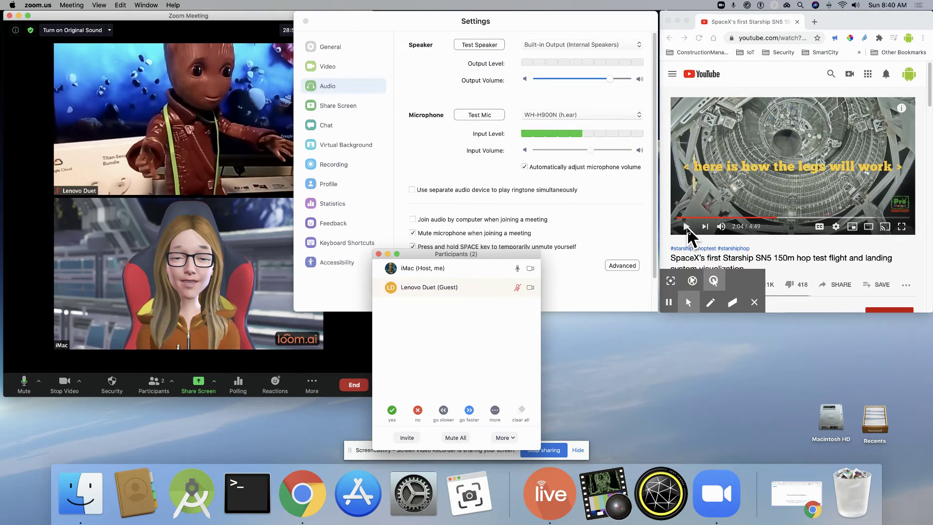
left_click(687, 229)
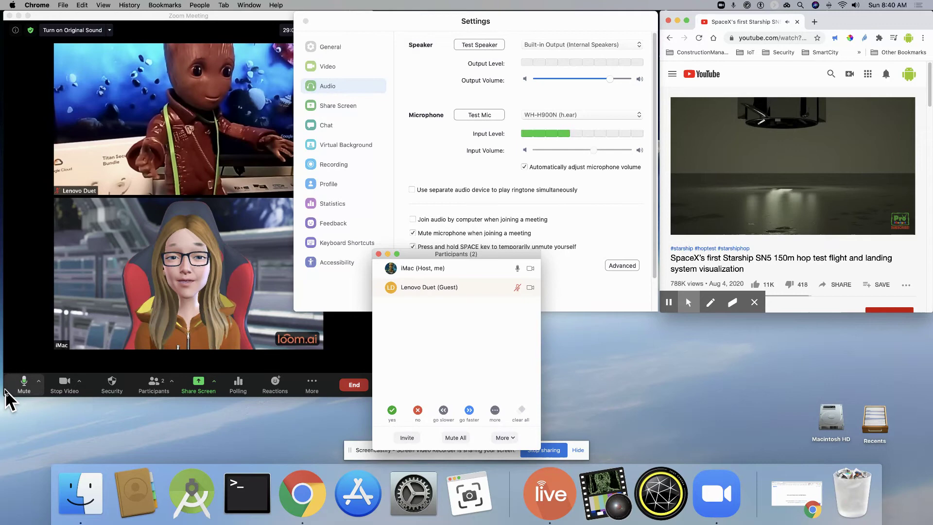
left_click(28, 384)
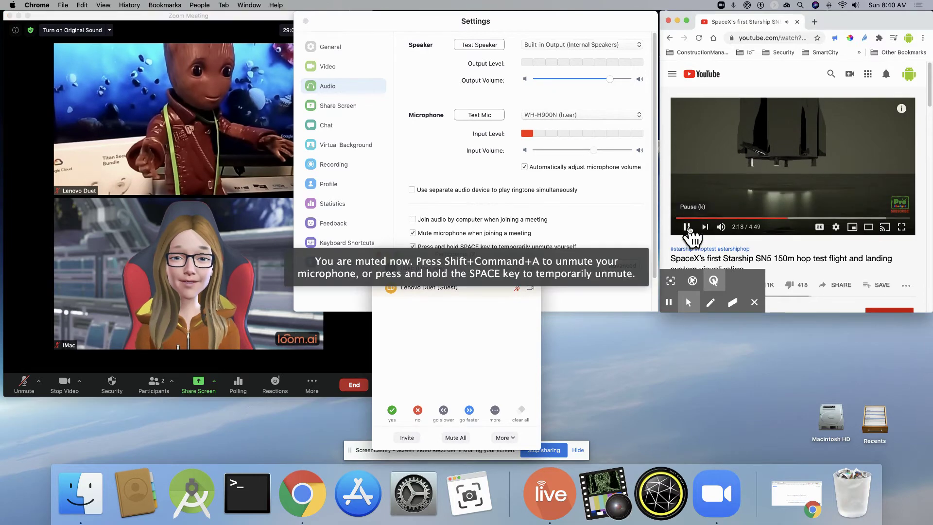
left_click(687, 228)
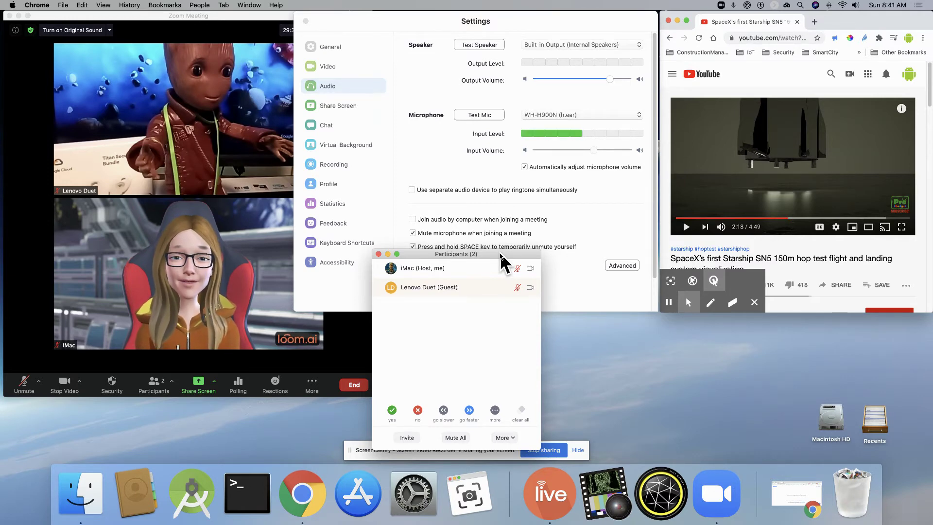
- Start a screen share from the sharing picker, then stop the current share
left_click_drag(500, 251, 621, 243)
left_click(203, 384)
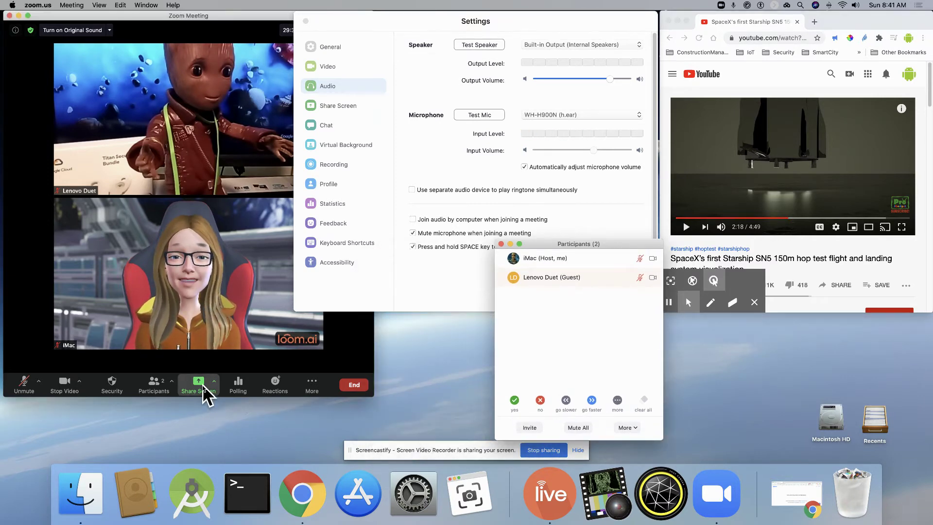
left_click_drag(236, 70, 332, 66)
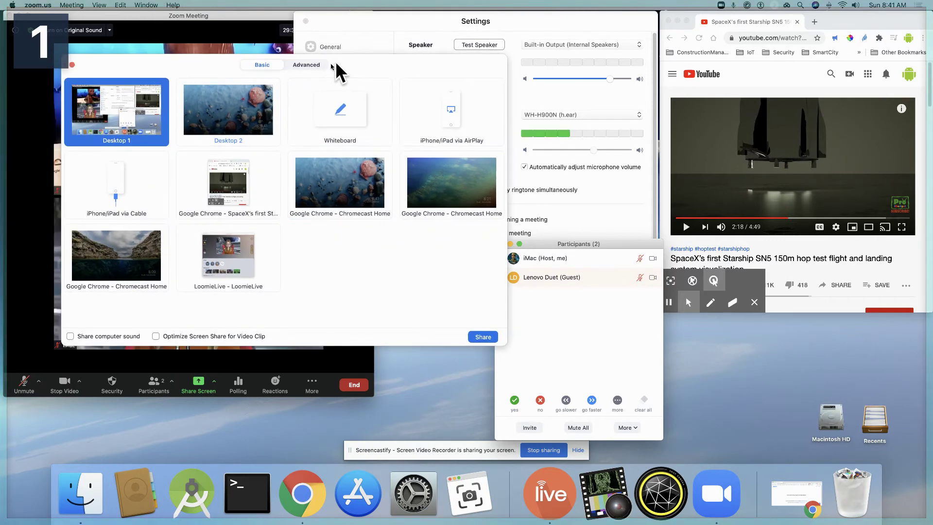
left_click(484, 337)
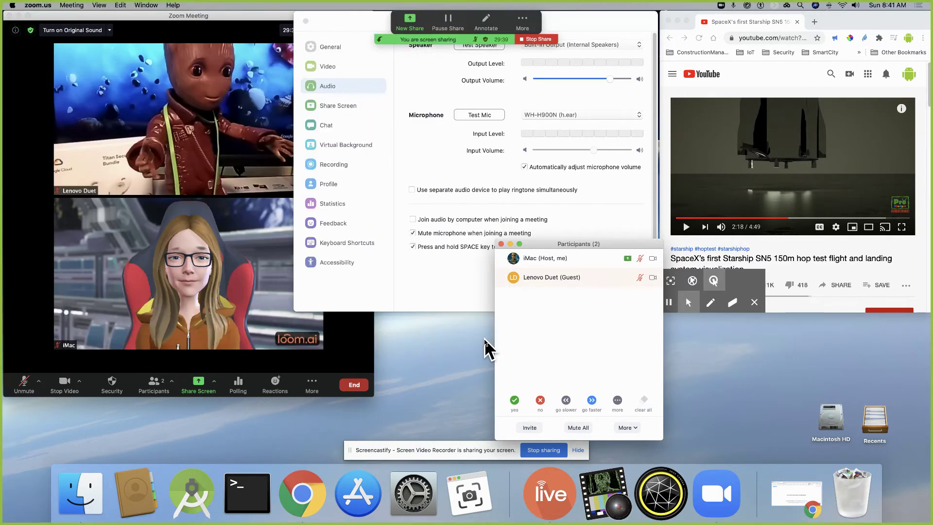
left_click(535, 39)
- Share Desktop 1 with 'Share computer sound' ticked, and move the Settings window aside
left_click(197, 389)
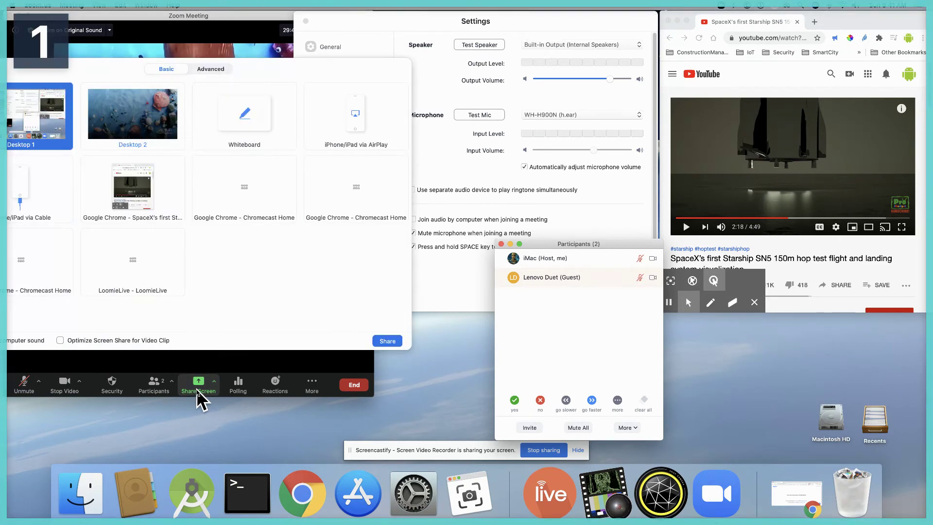
left_click_drag(258, 66, 385, 67)
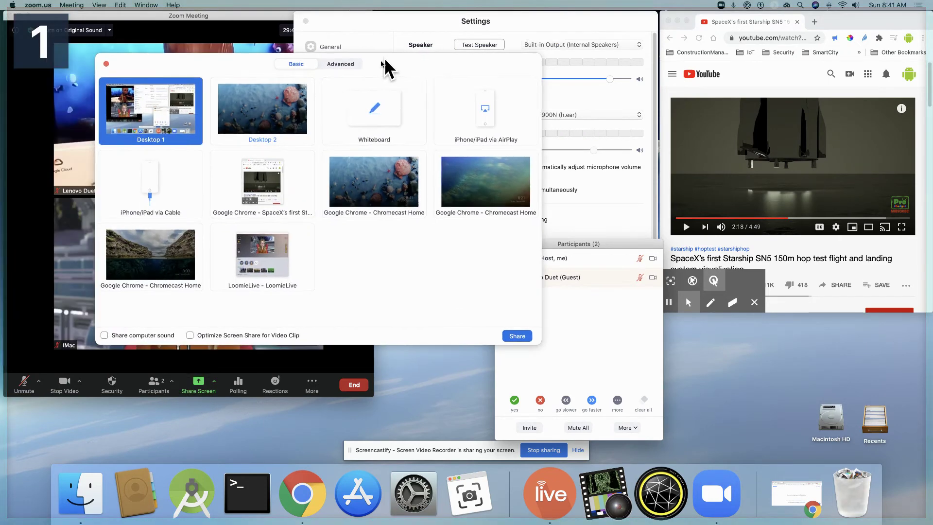
left_click(104, 336)
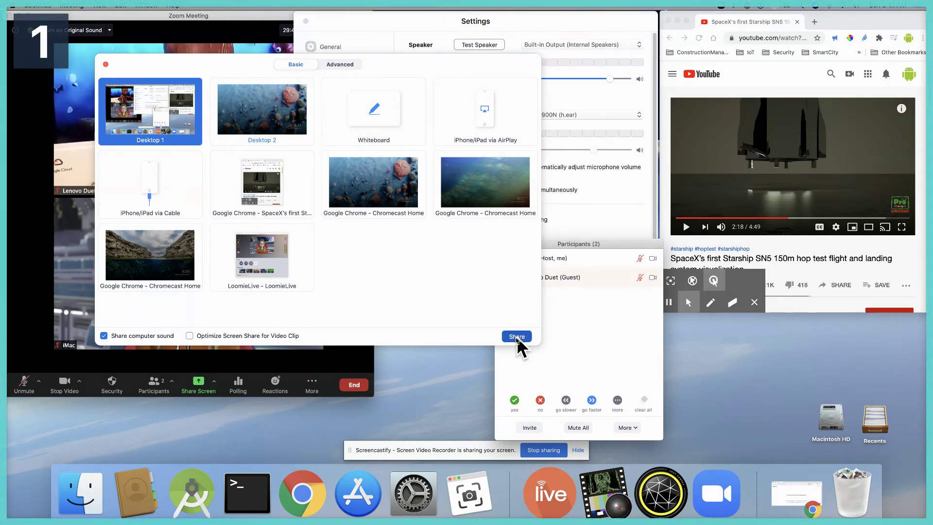
left_click(517, 337)
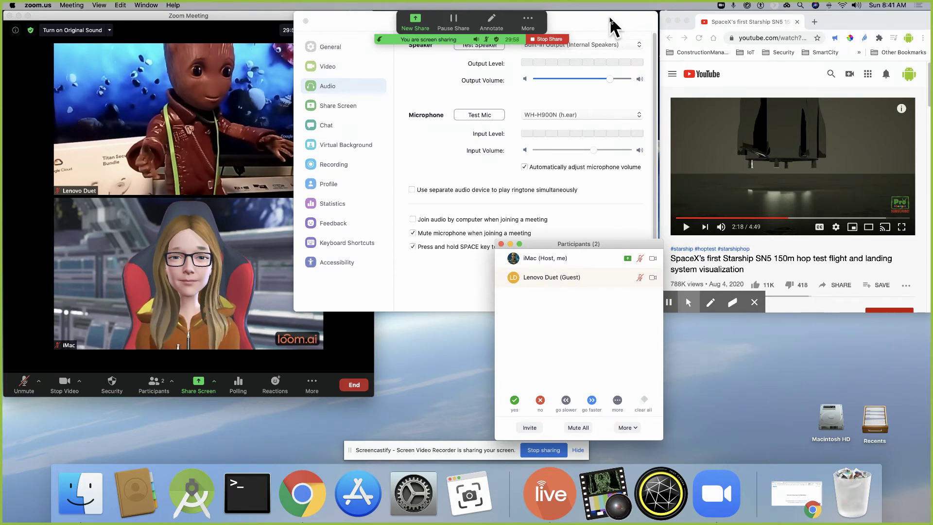
left_click_drag(610, 18, 603, 46)
- Play the Starship SN5 video briefly and check which Mac output device is active while sharing
left_click(686, 229)
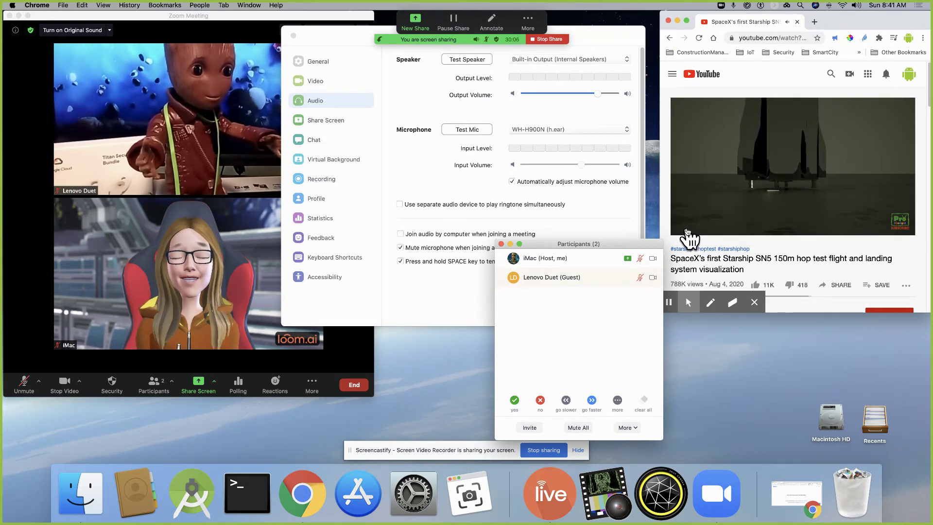
left_click(857, 5)
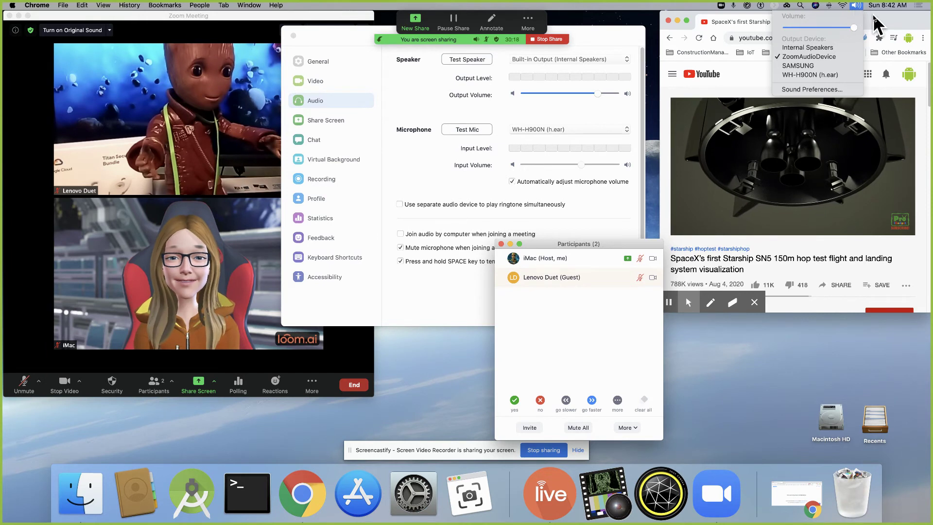
left_click(738, 183)
left_click(688, 227)
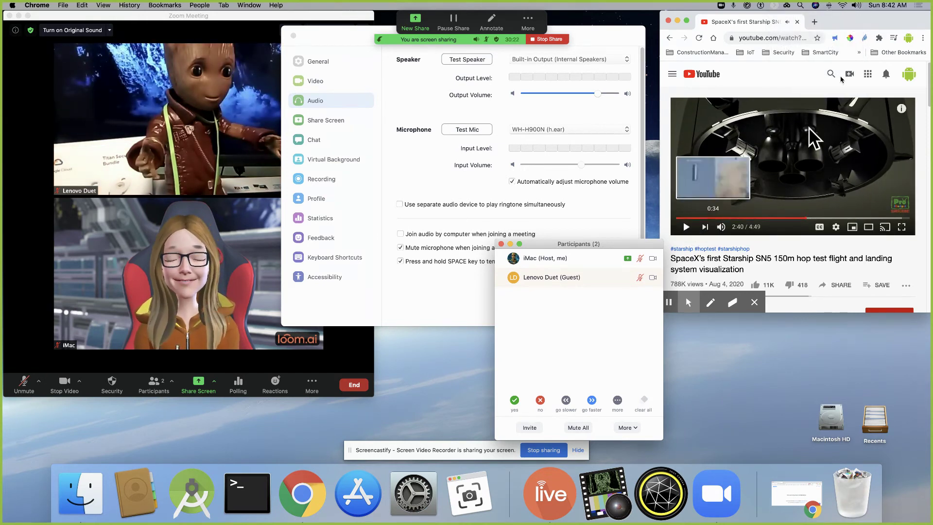
left_click(856, 7)
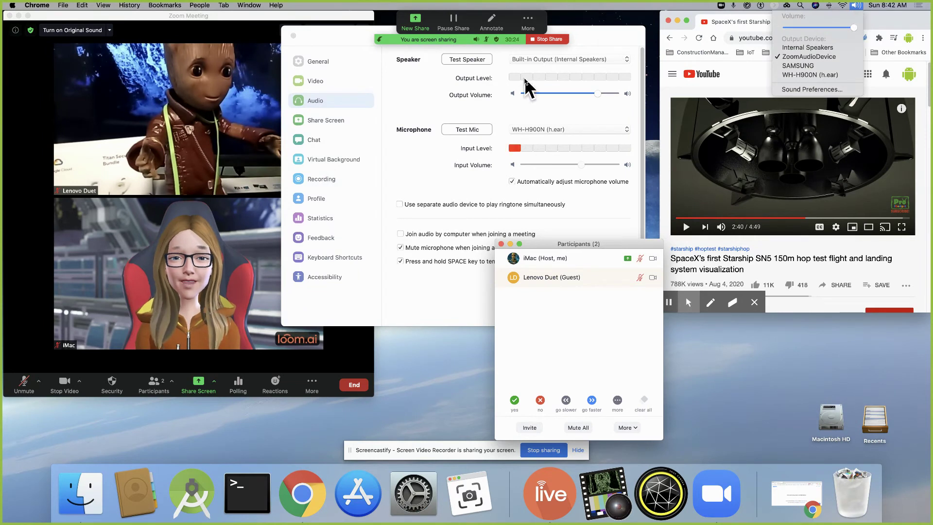
- Stop the Zoom screen share, confirm the output device, and test-play the video, pausing at 2:47
left_click(546, 39)
left_click(856, 6)
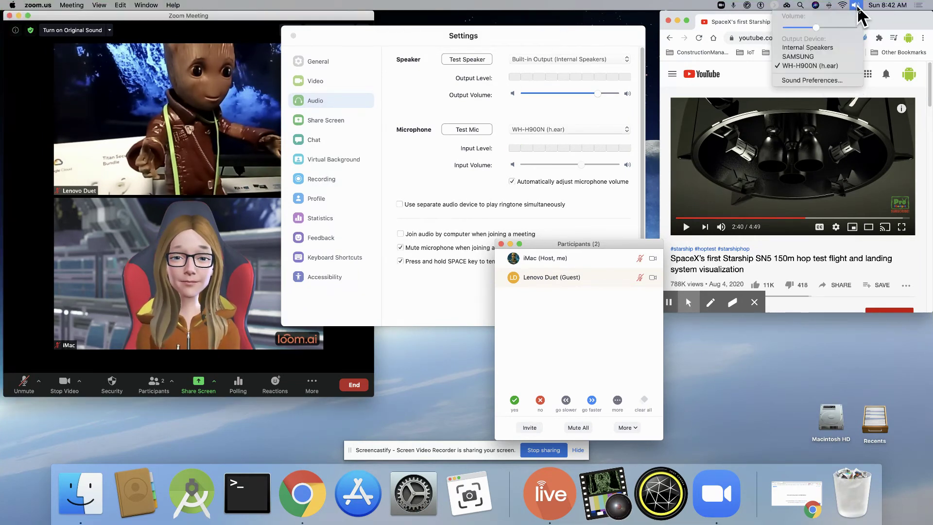
left_click(687, 228)
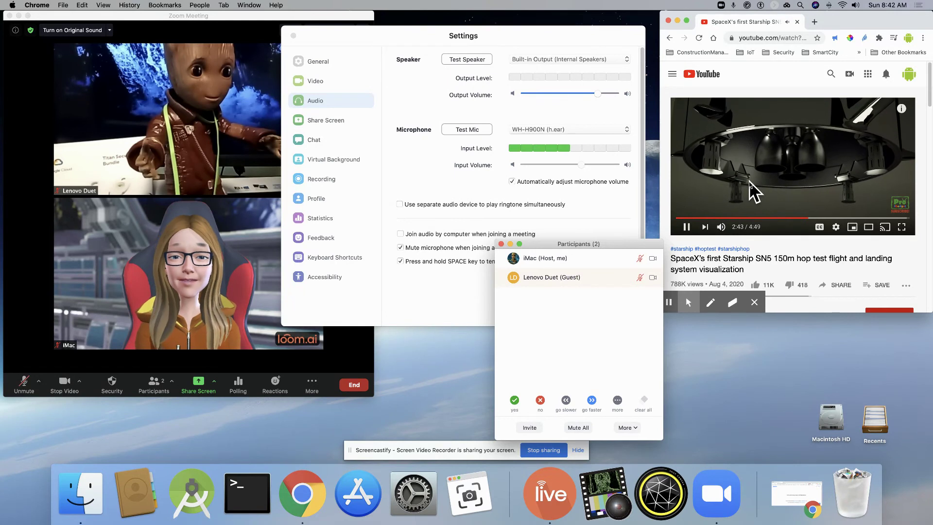
left_click(687, 230)
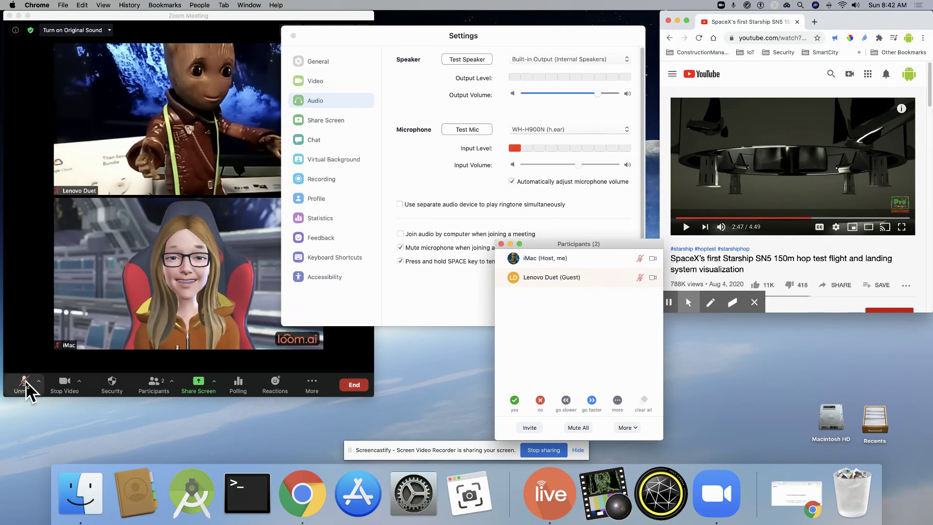
- Unmute the Zoom microphone and route Mac sound to Internal Speakers, test-playing the video to 3:08
left_click(25, 384)
left_click(687, 228)
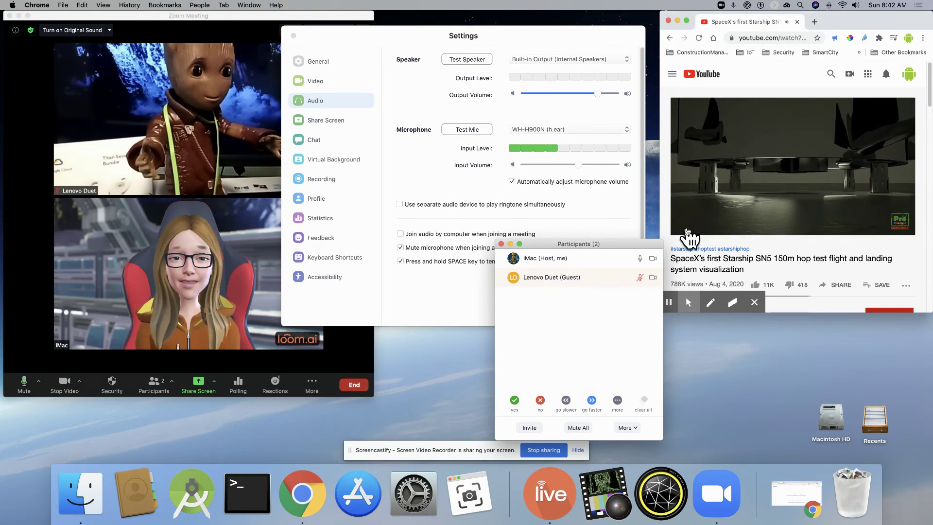
left_click(855, 5)
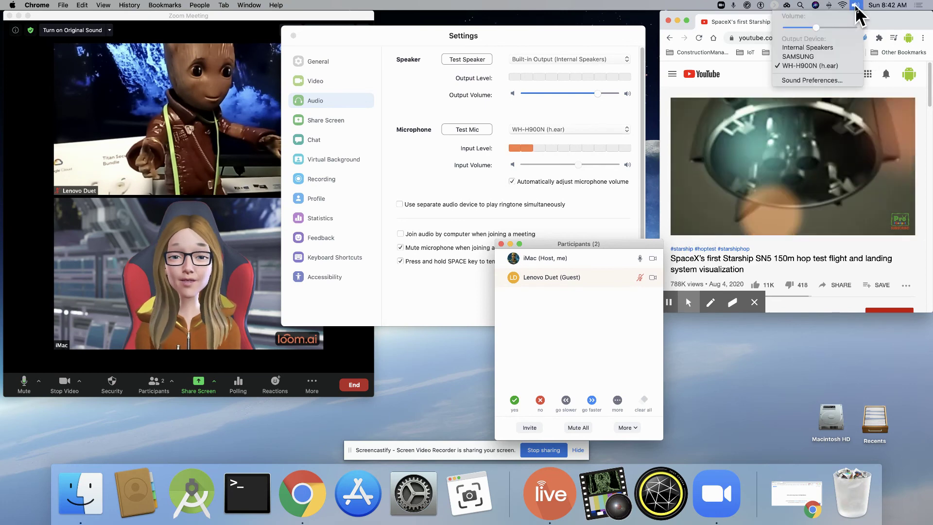
left_click(824, 47)
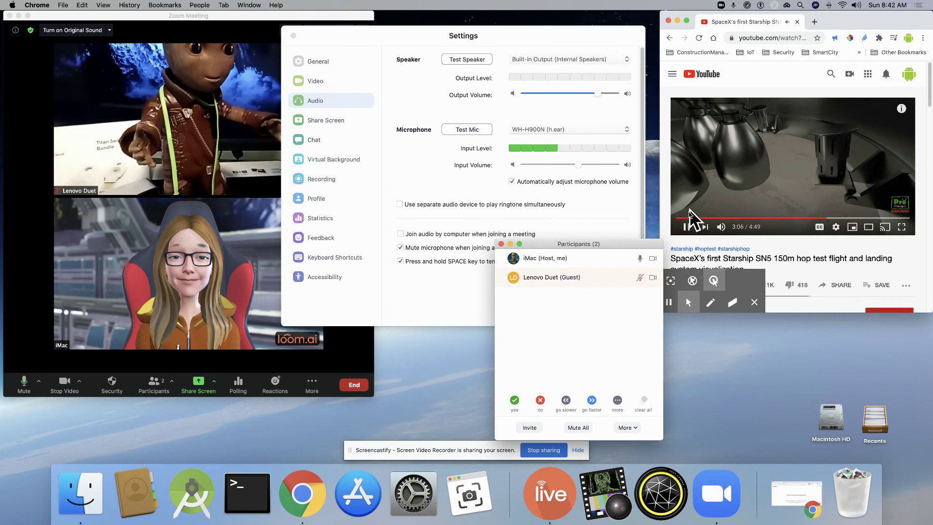
left_click(687, 227)
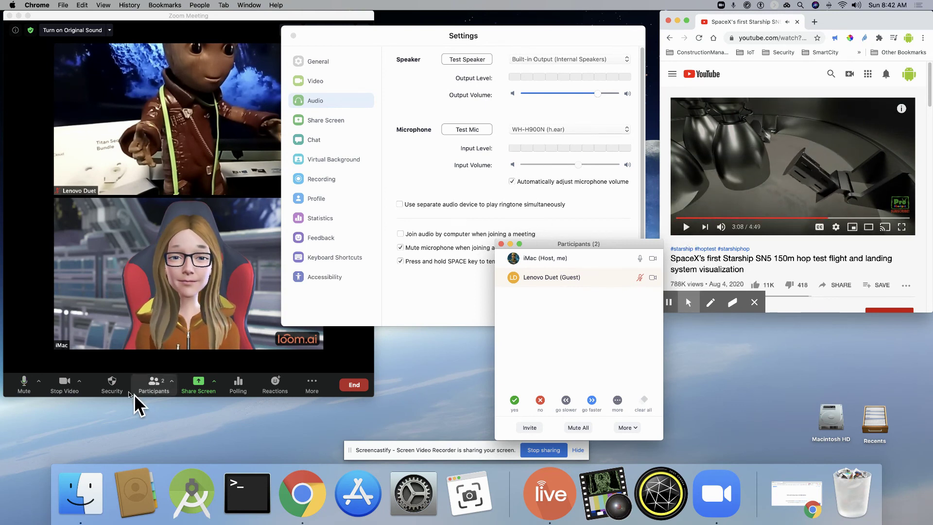
- Mute the Zoom microphone and check the Mac's current sound output device
left_click(26, 383)
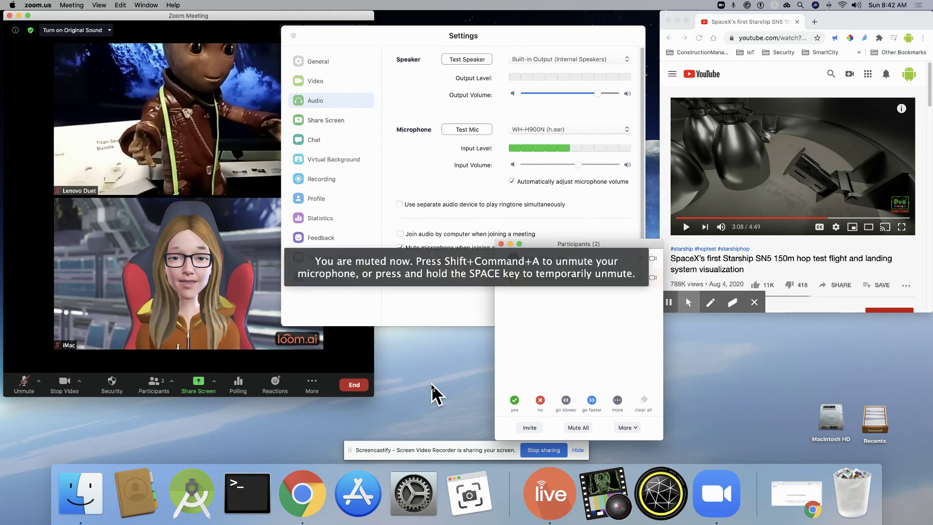
left_click(857, 4)
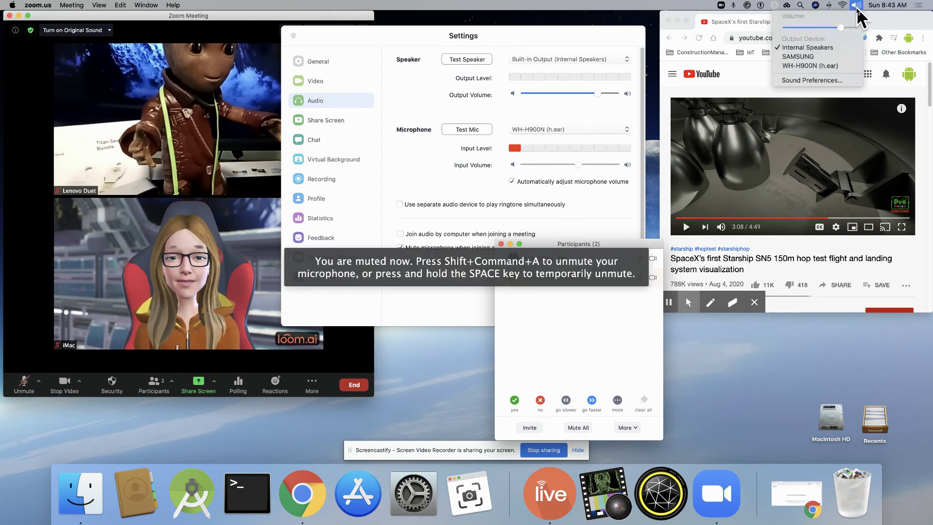
left_click(894, 25)
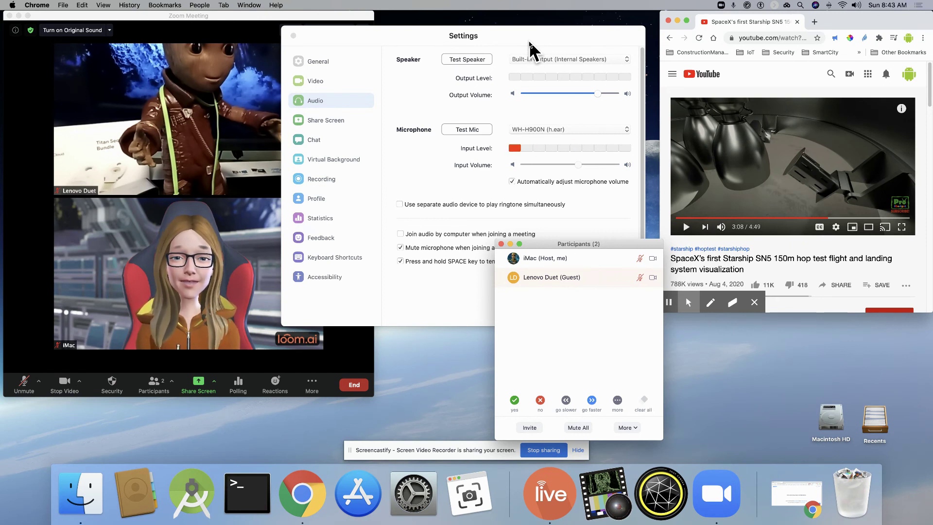
- Route Mac sound to the WH-H900N (h.ear) headset and turn down the YouTube volume
left_click(856, 5)
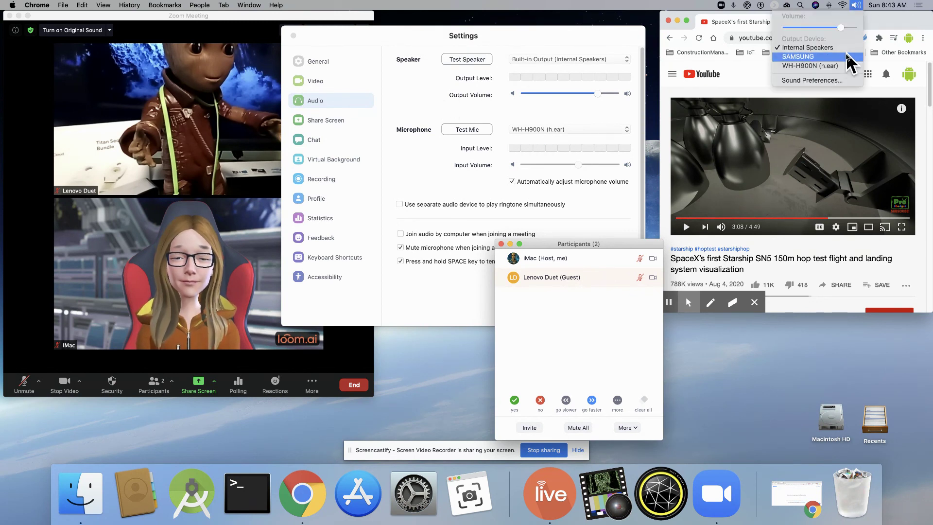
left_click(809, 66)
mouse_move(721, 227)
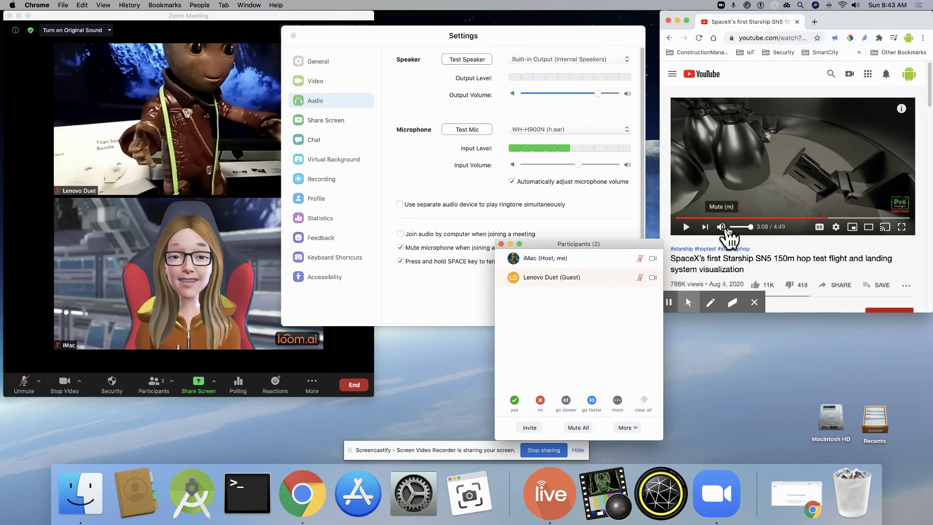
left_click_drag(751, 229, 740, 229)
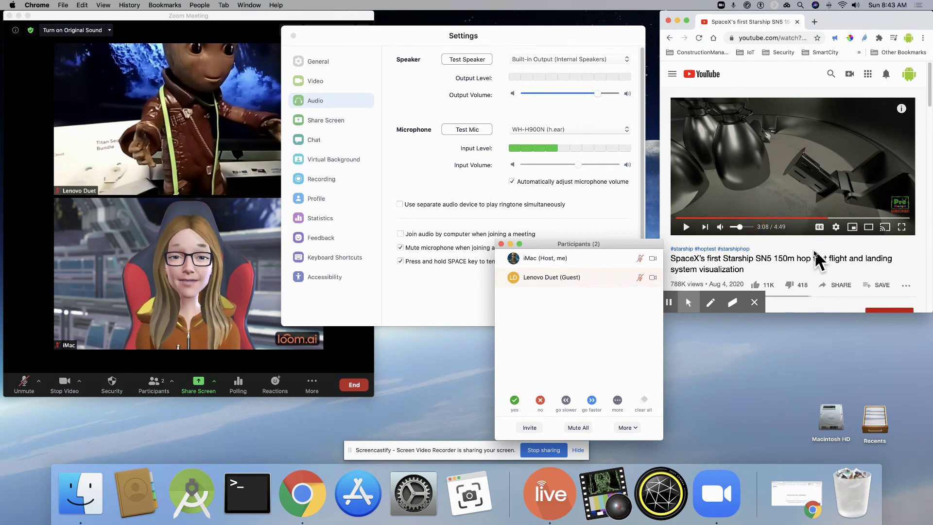